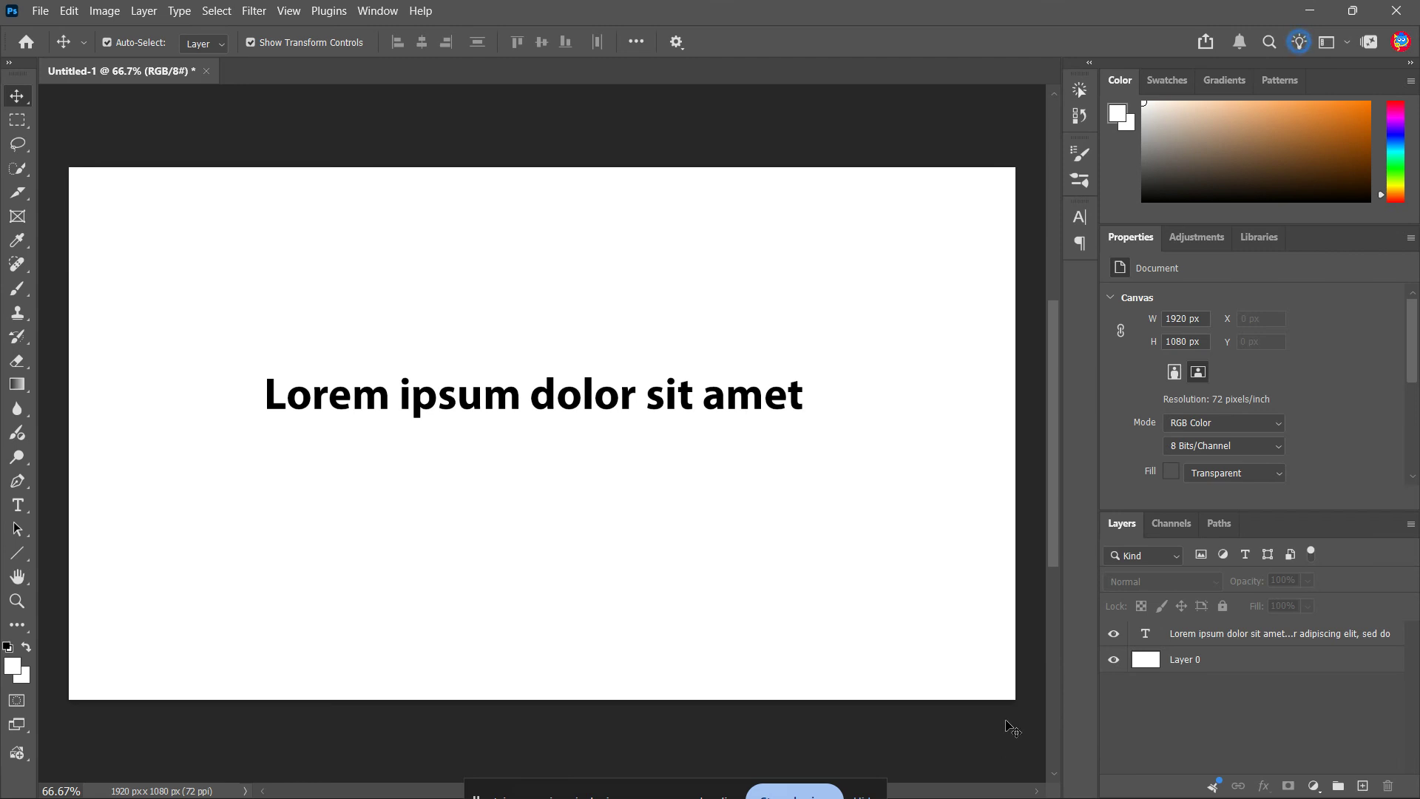
click(983, 683)
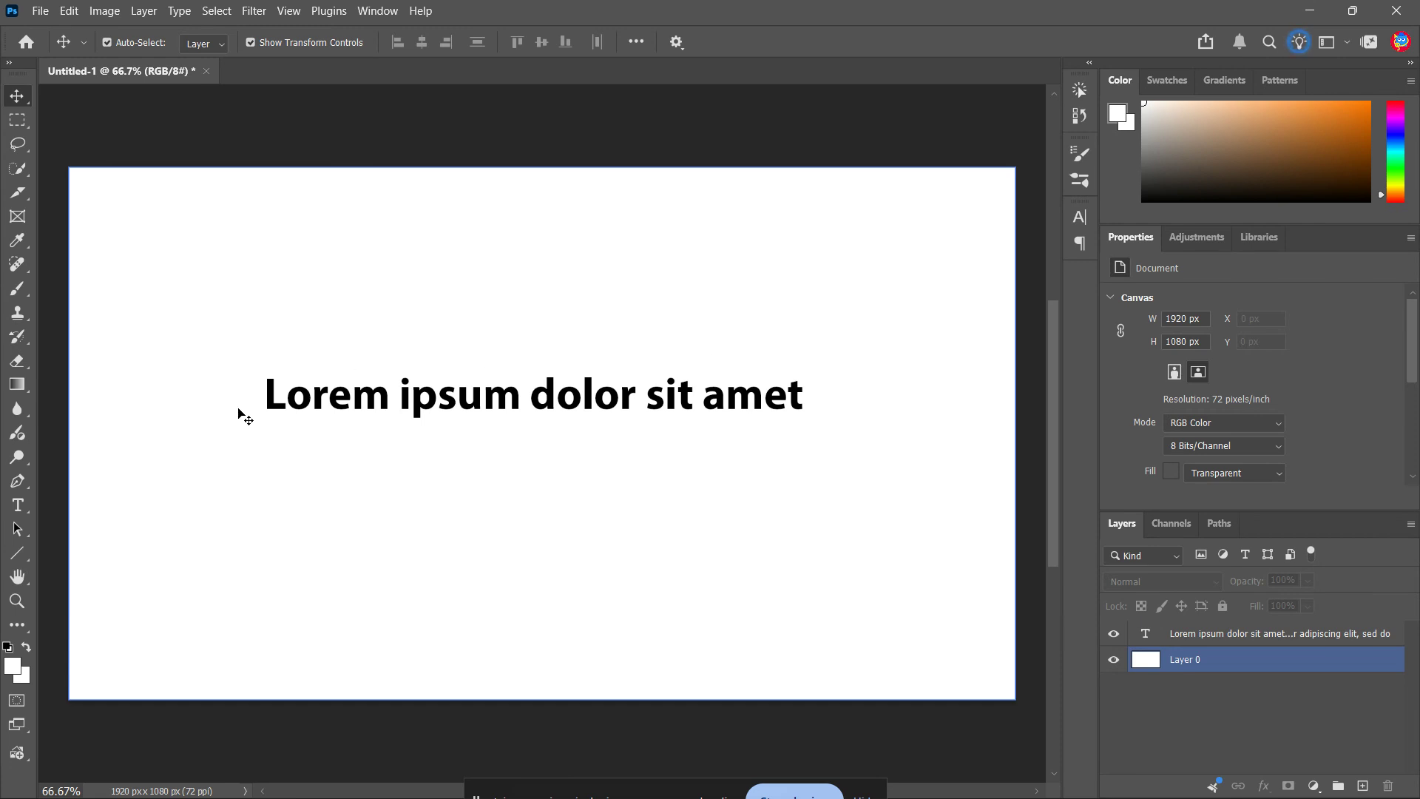
click(317, 415)
click(468, 424)
click(49, 498)
click(18, 506)
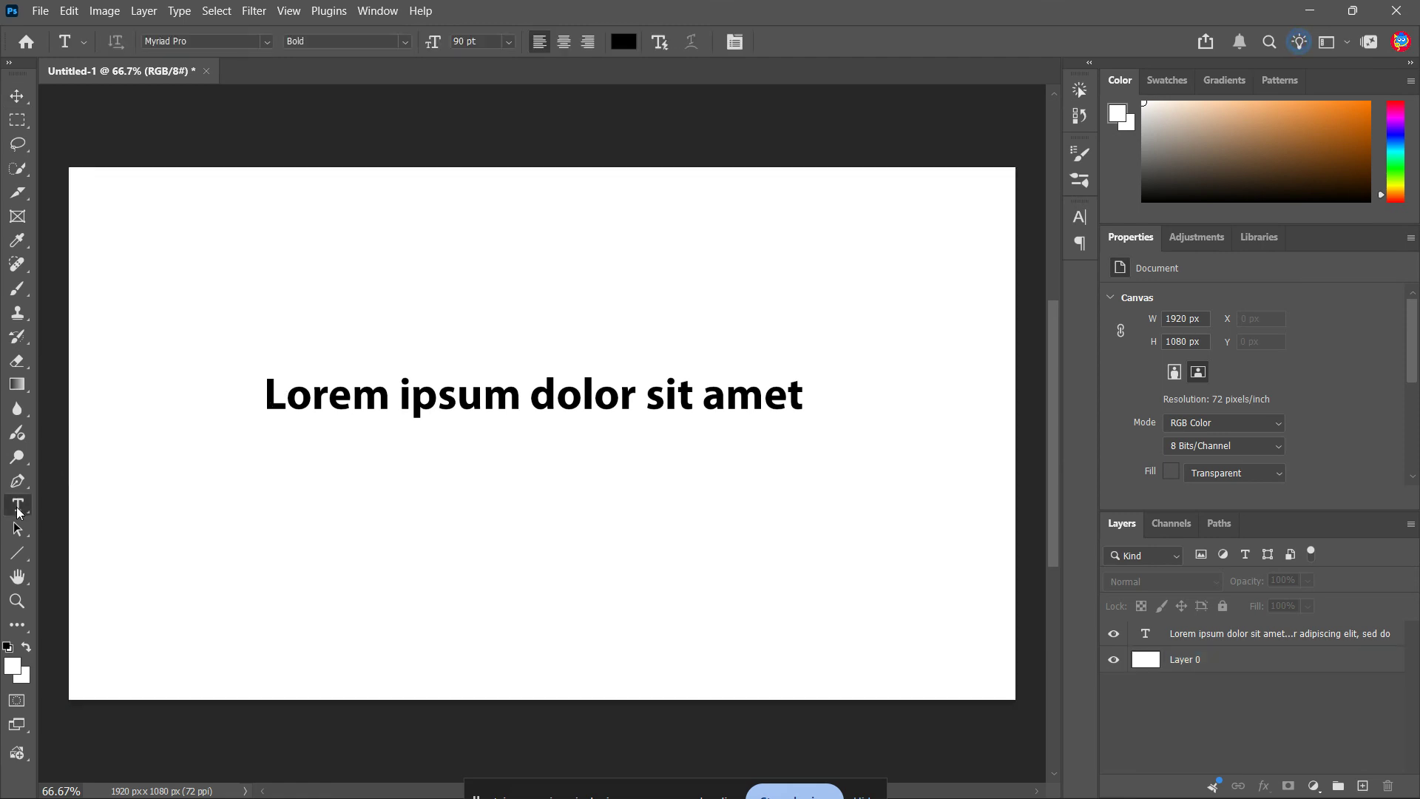
drag(237, 478, 865, 568)
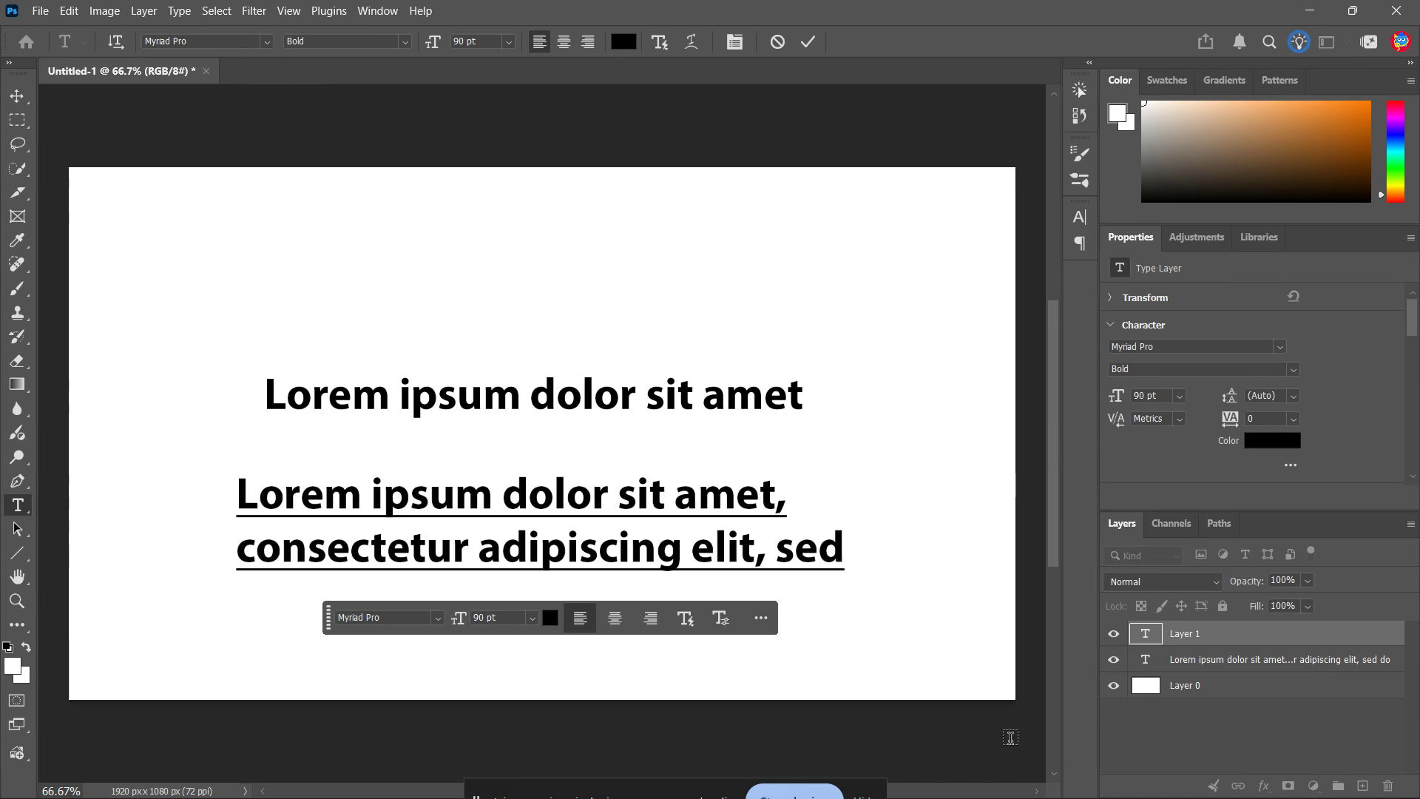
key(Escape)
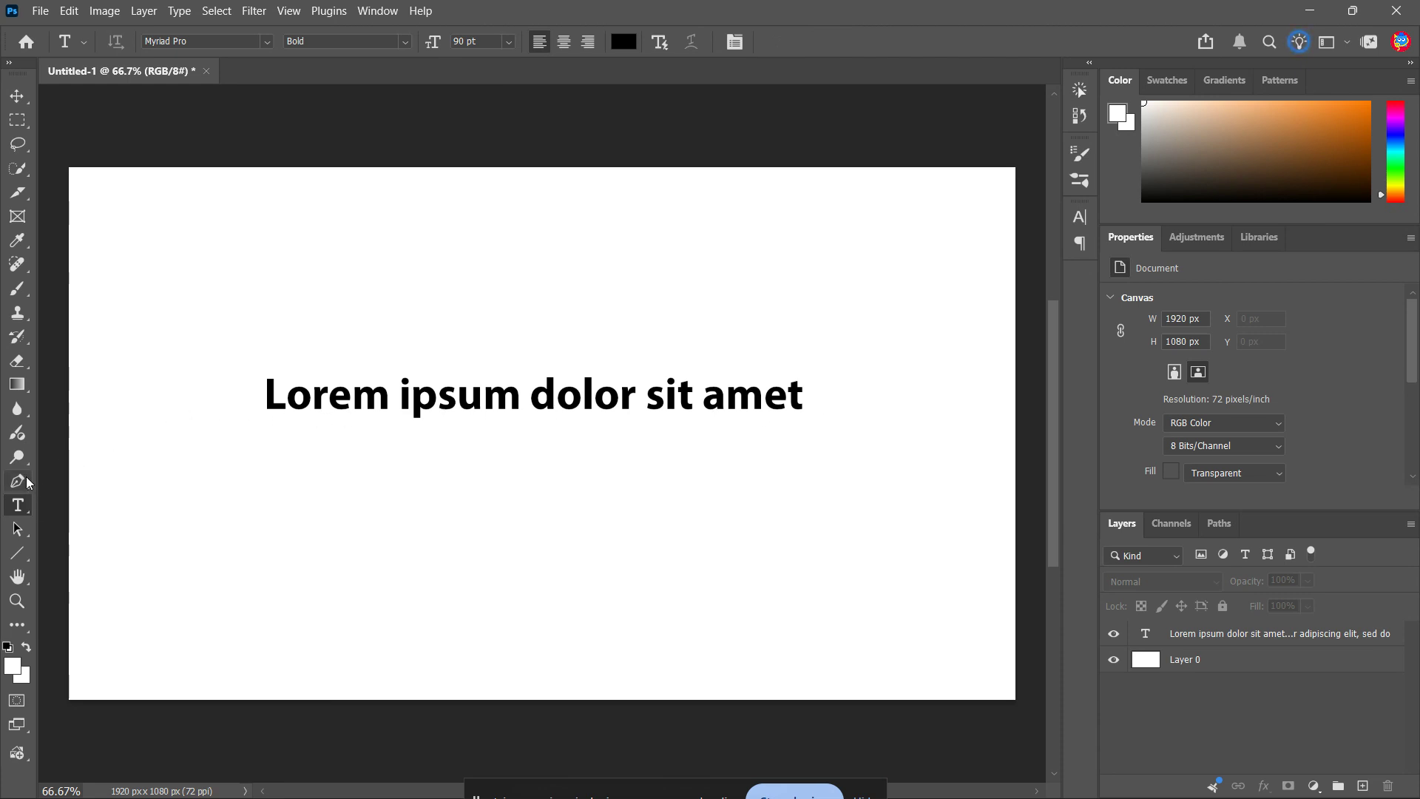
Activate the Rectangle tool with its drawing mode kept at Shape
click(13, 559)
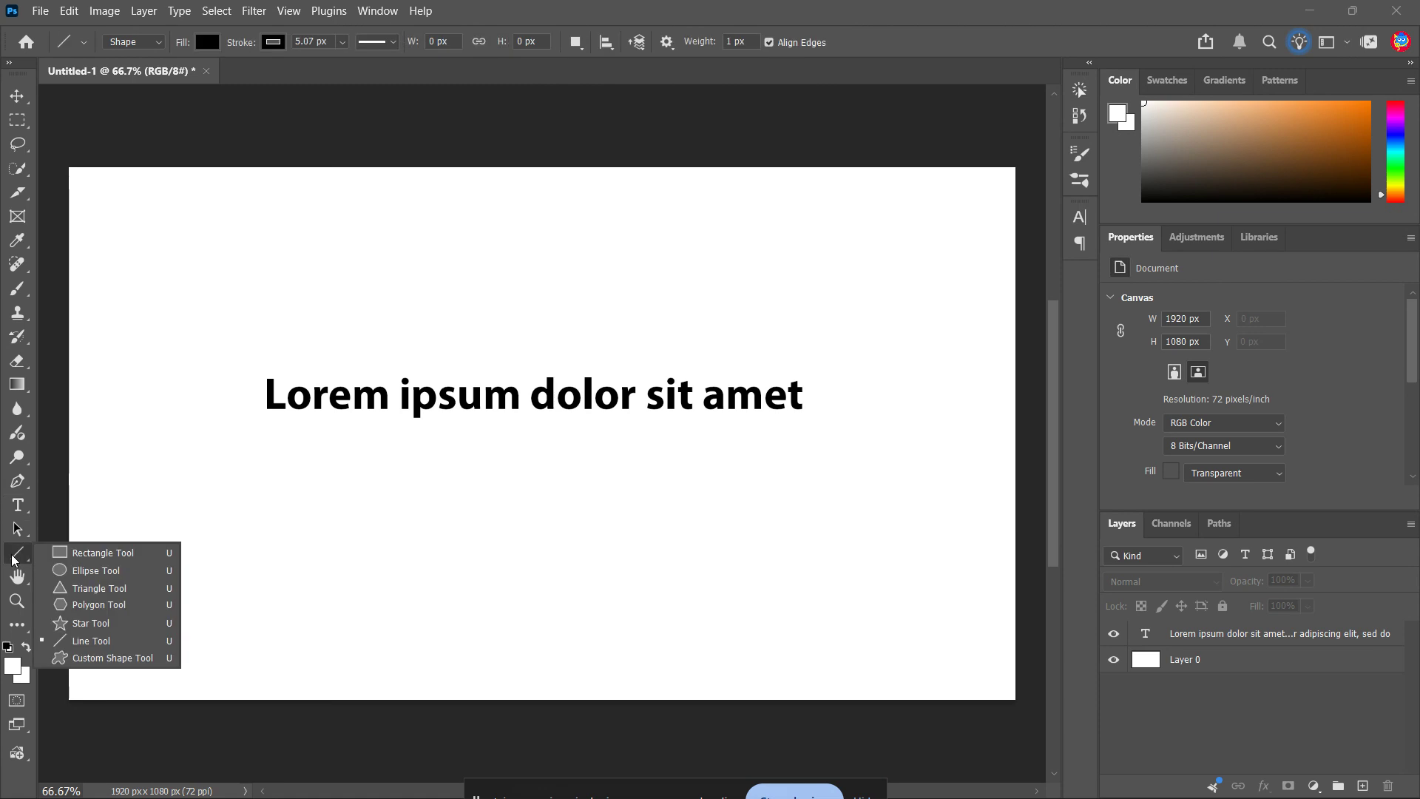
click(97, 561)
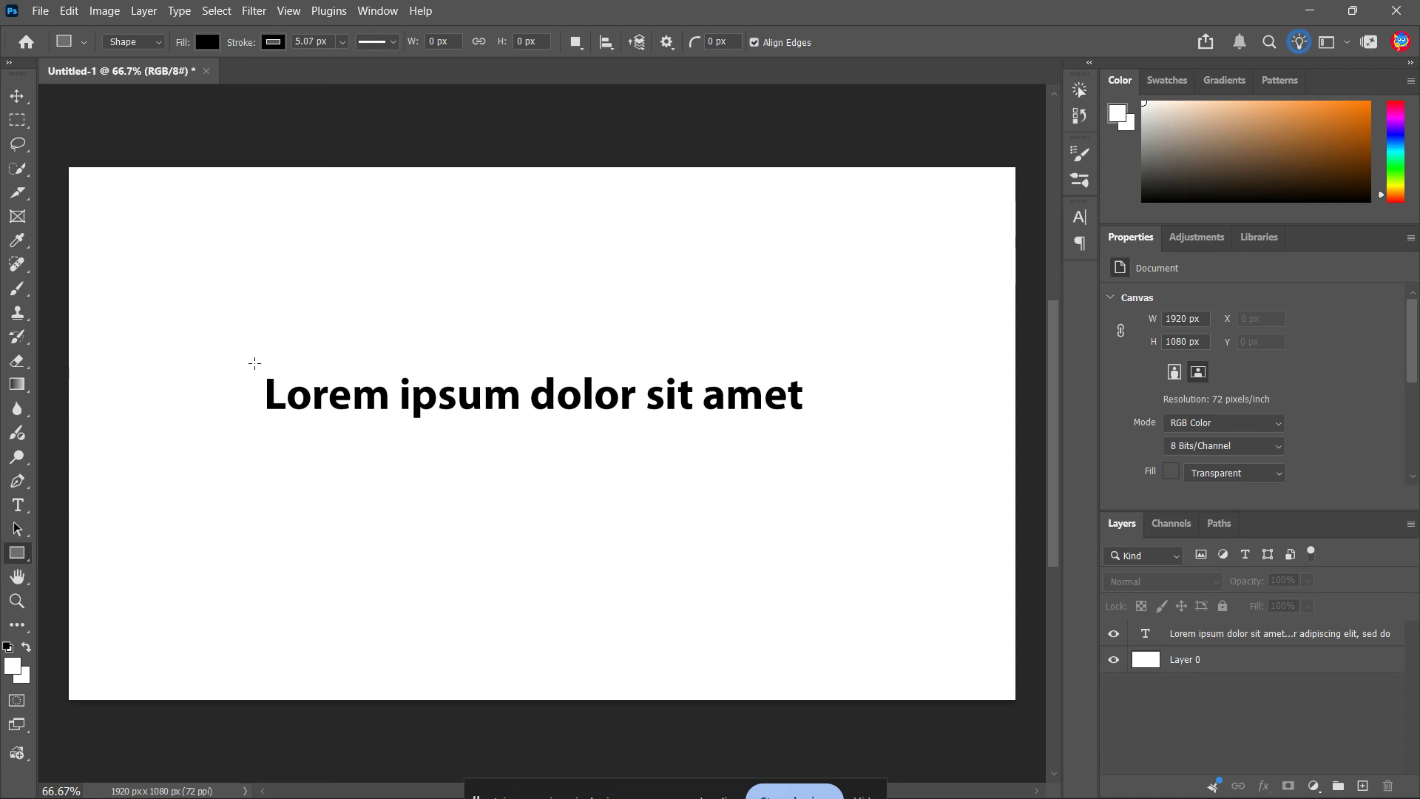
drag(253, 362, 254, 364)
click(770, 368)
click(140, 43)
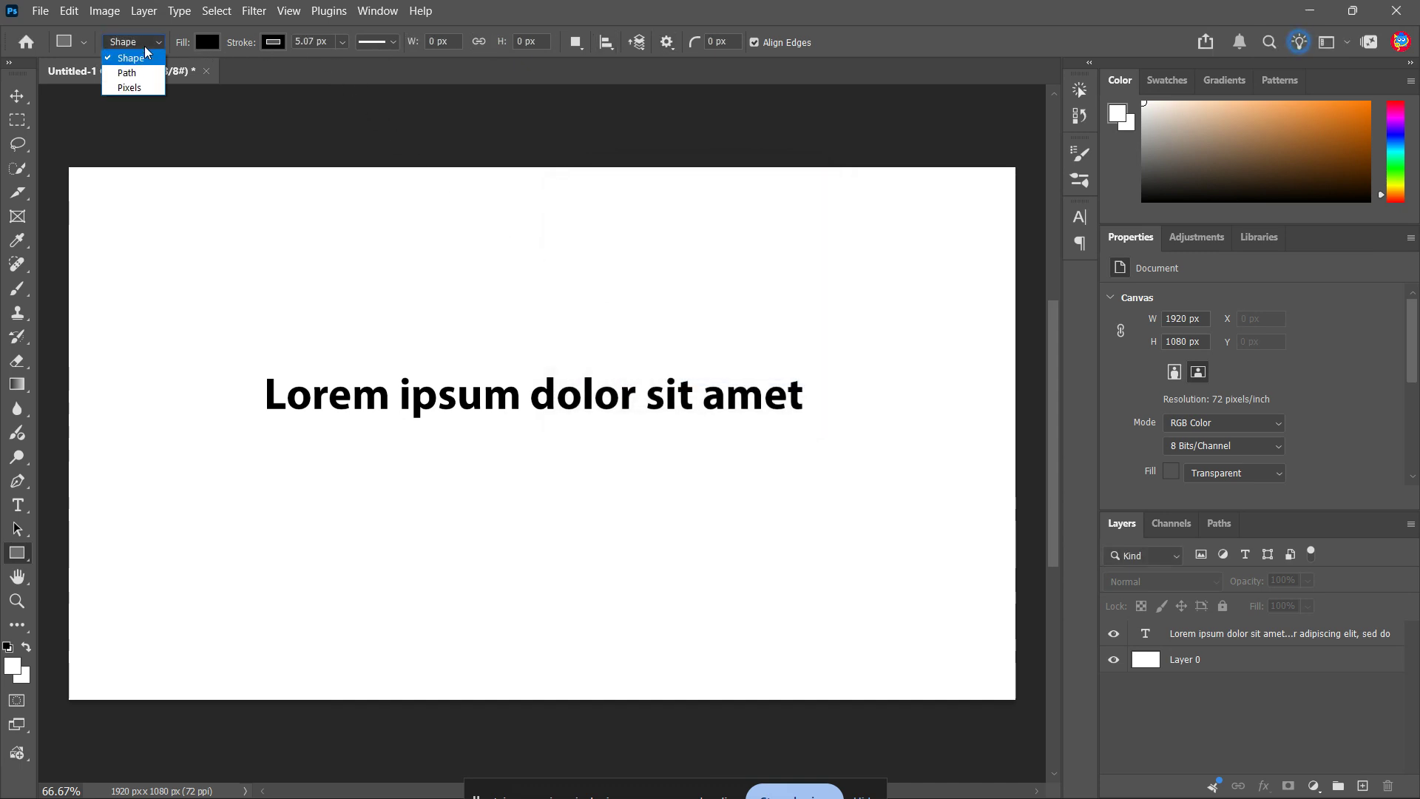
click(146, 49)
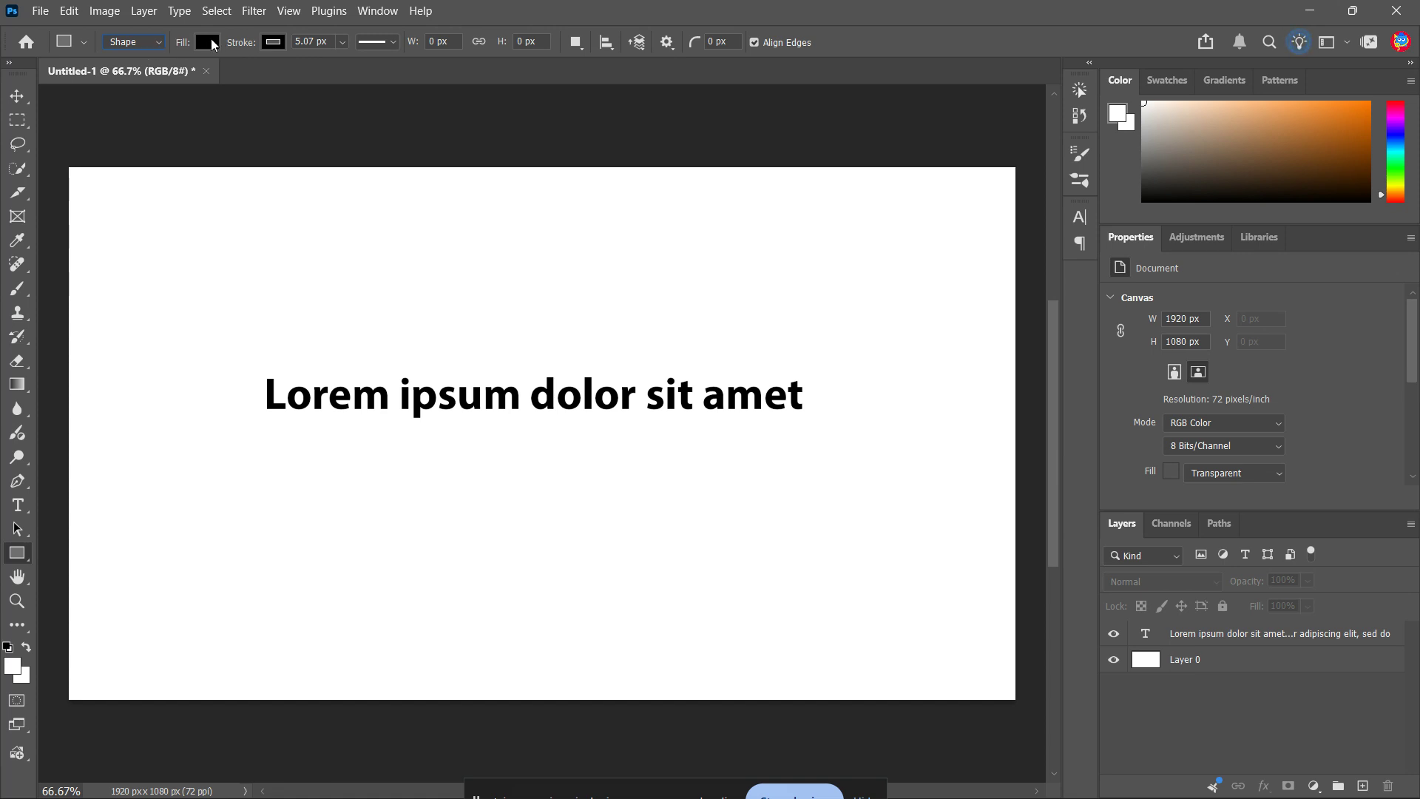
Set the shape fill to a fully saturated bright yellow-green with hue 68
click(207, 43)
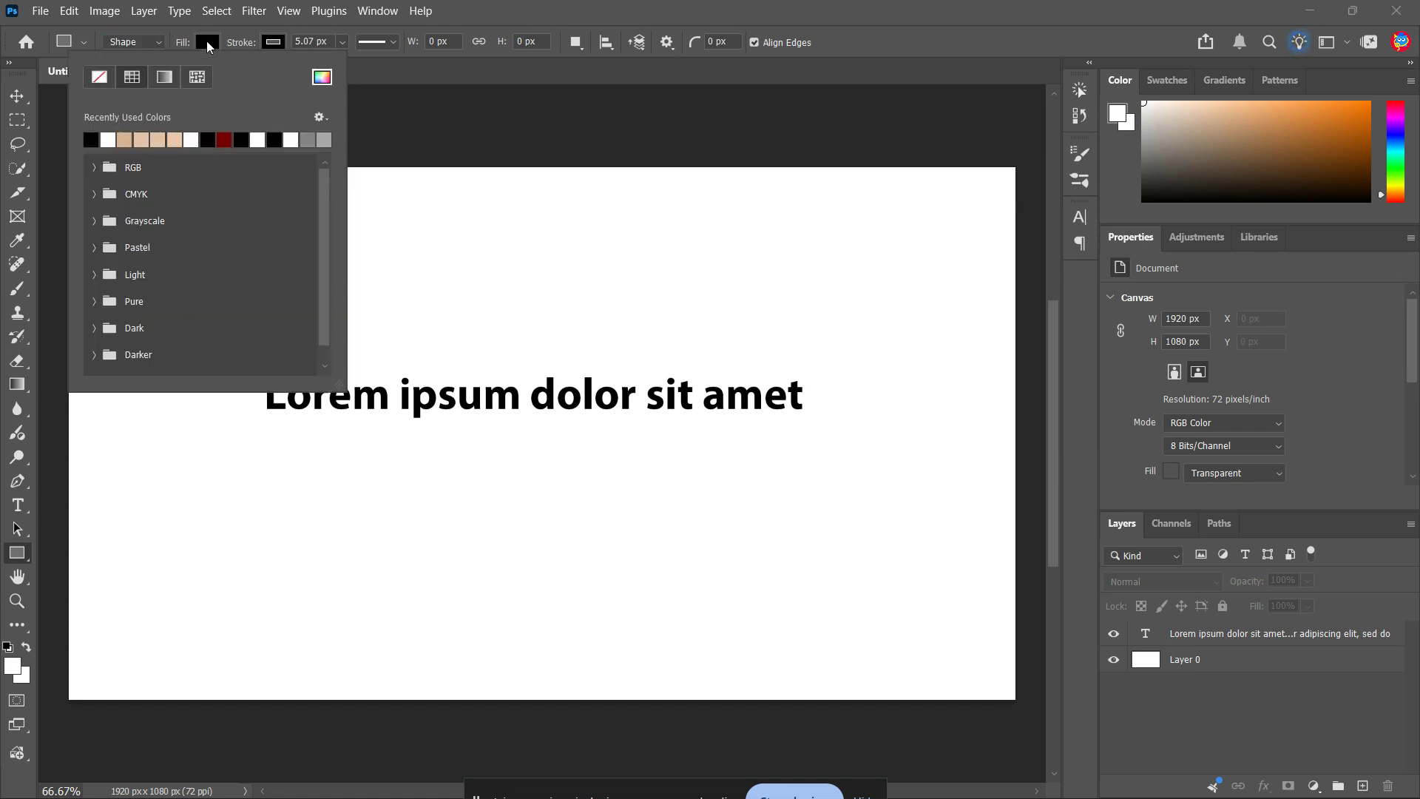
click(323, 78)
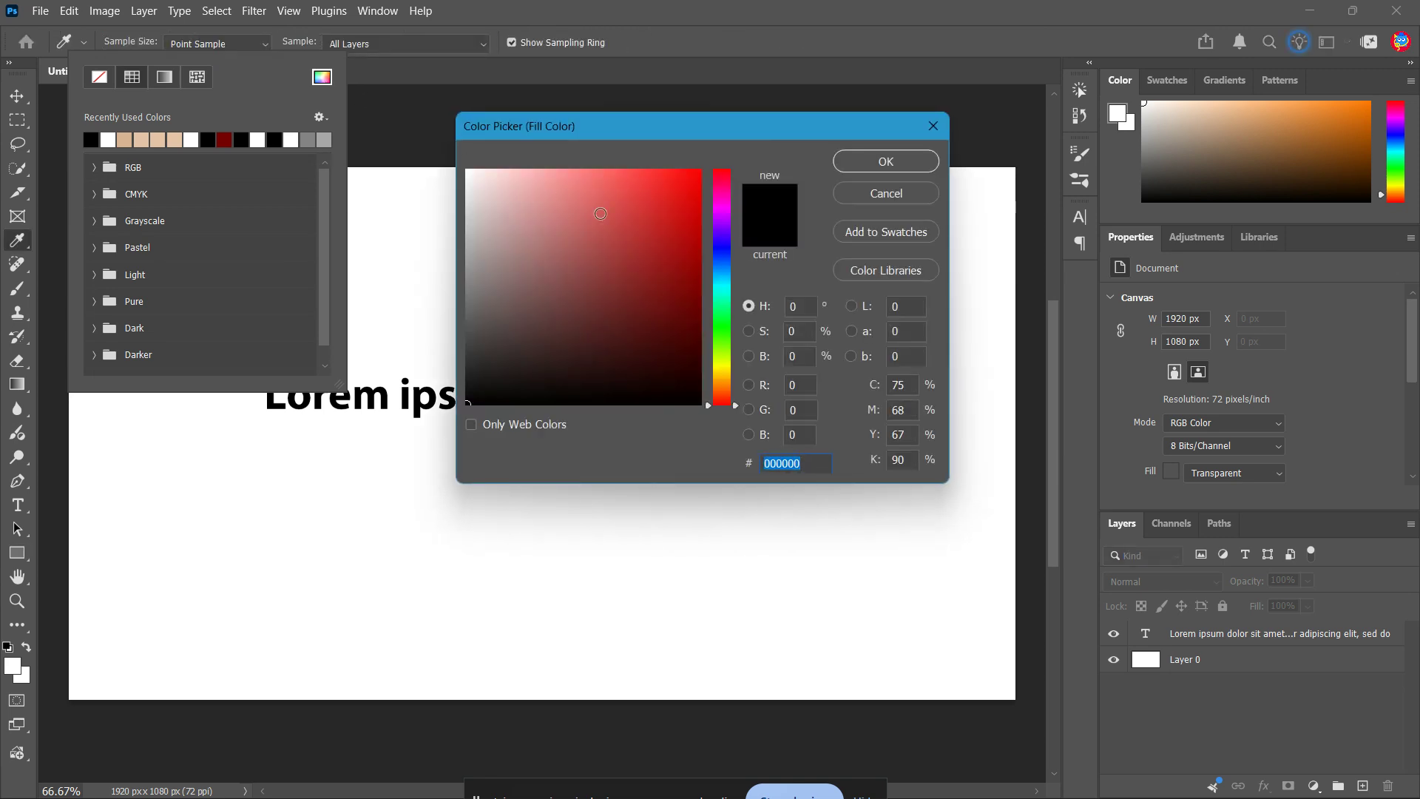
click(727, 369)
click(727, 362)
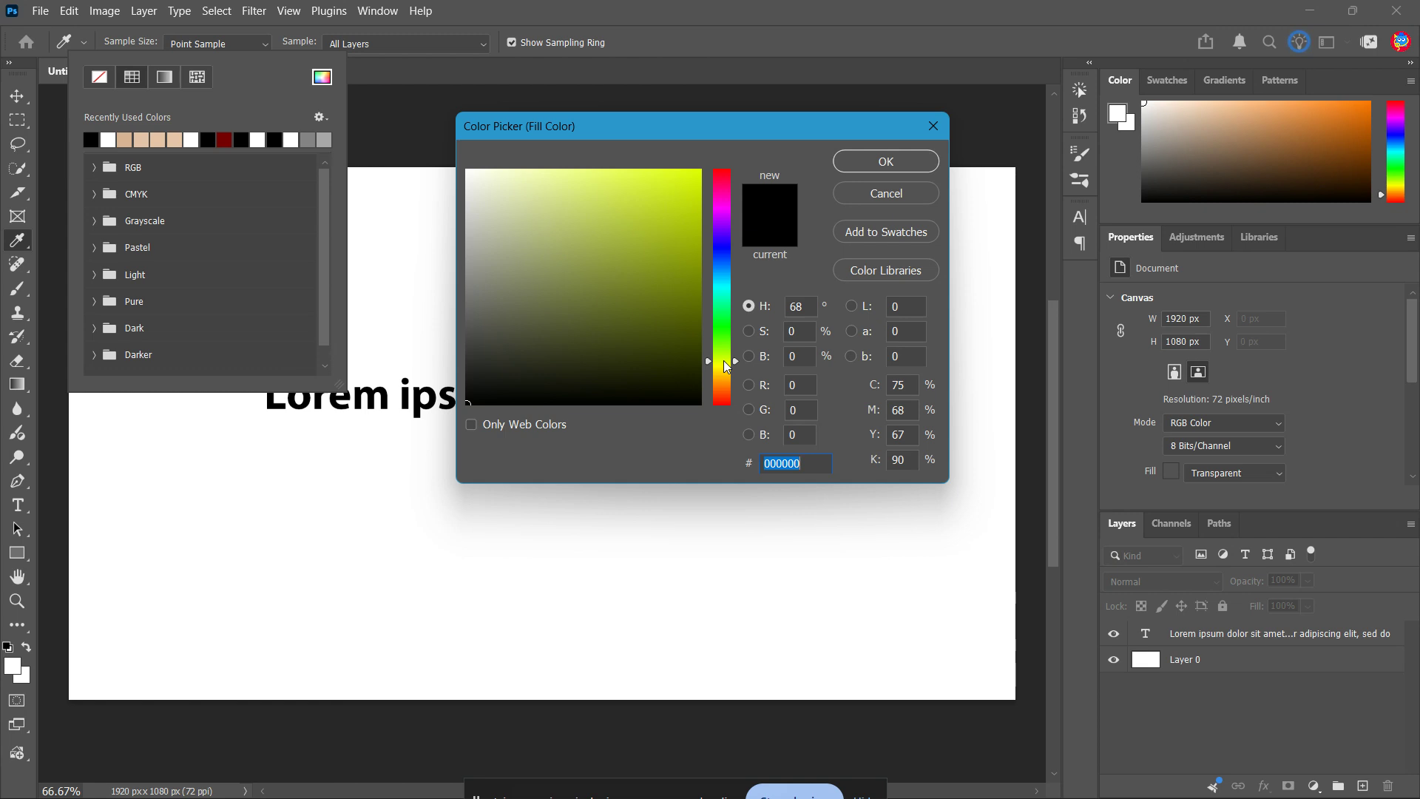
click(687, 257)
drag(688, 257, 701, 170)
click(874, 164)
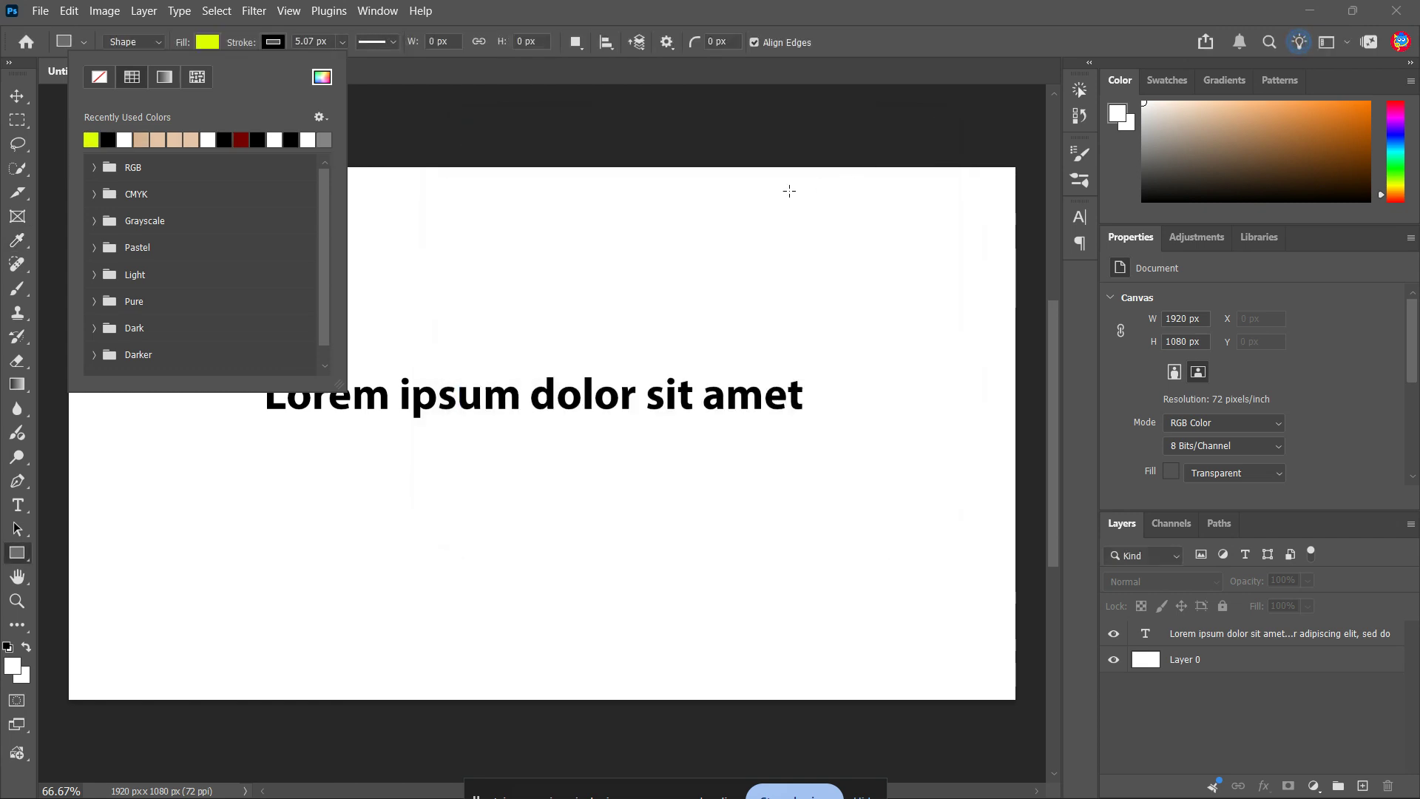
click(214, 42)
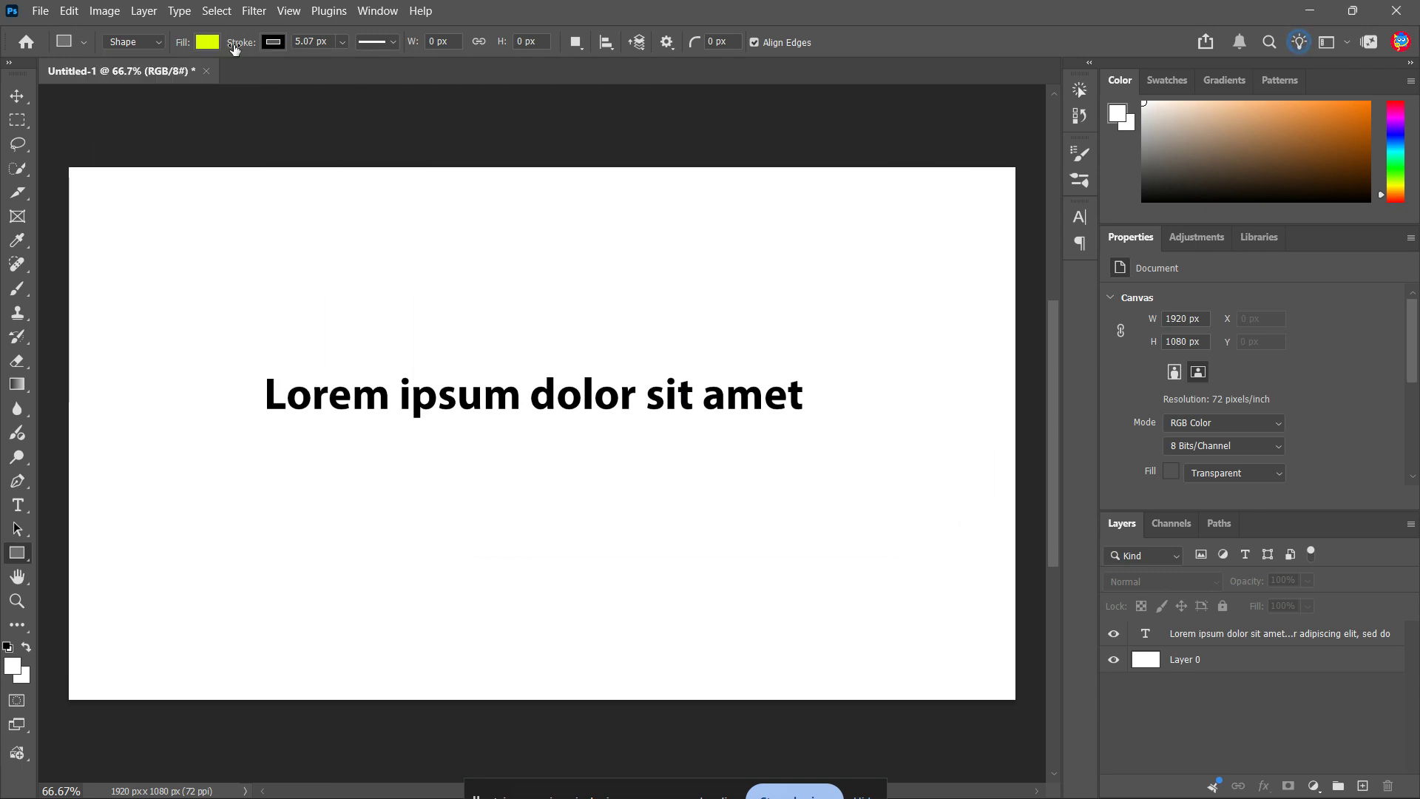
Remove the shape's outline by reducing the stroke width to 0 px
click(276, 41)
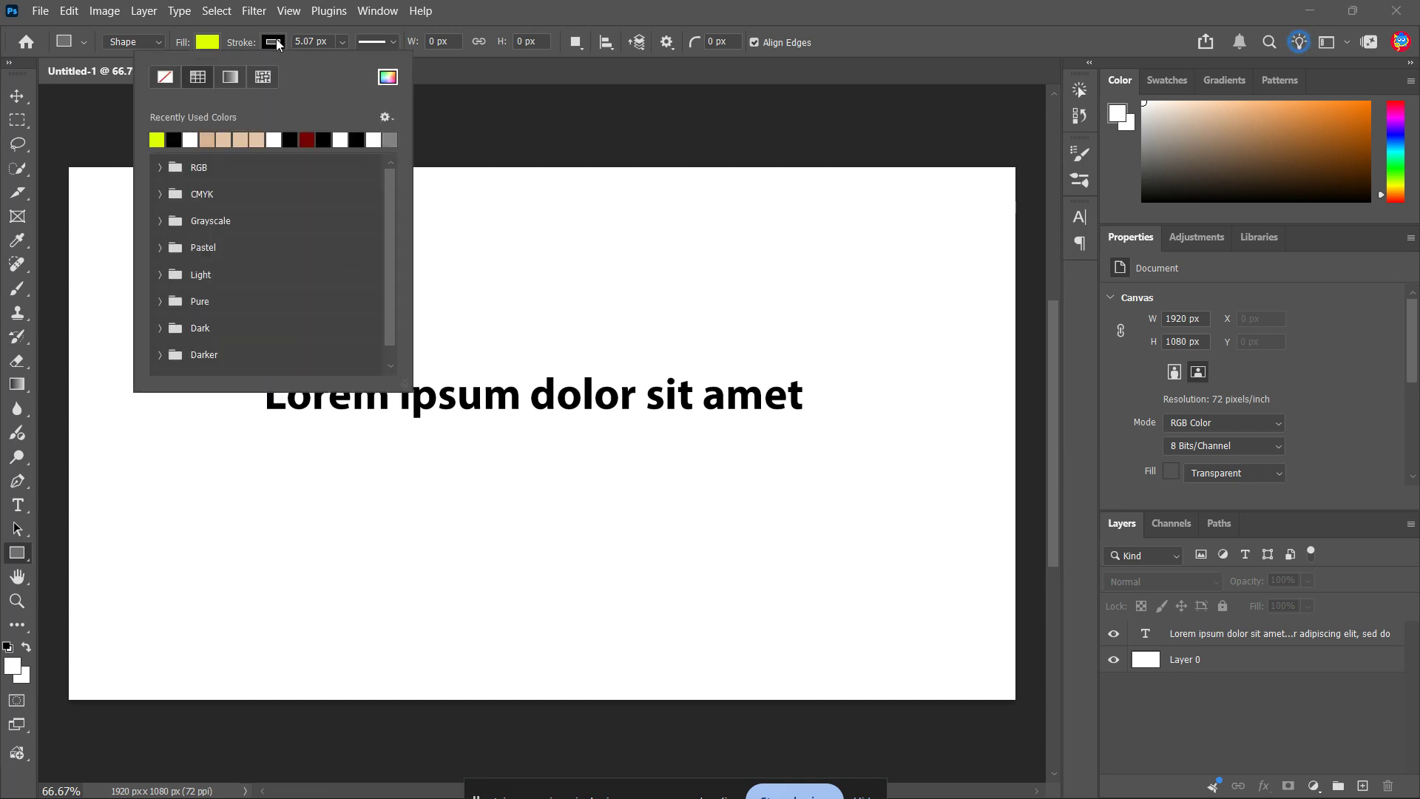
click(176, 82)
click(268, 46)
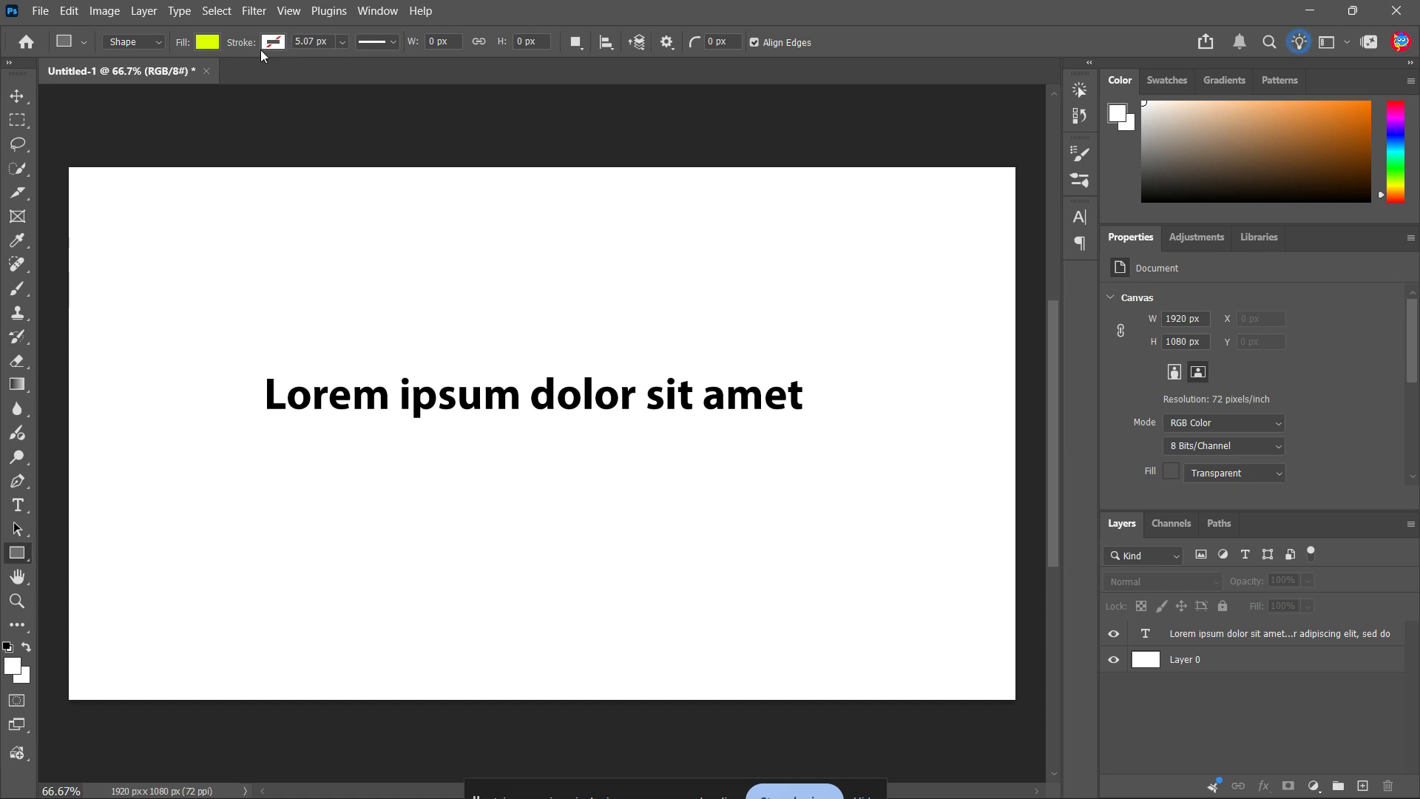
click(341, 41)
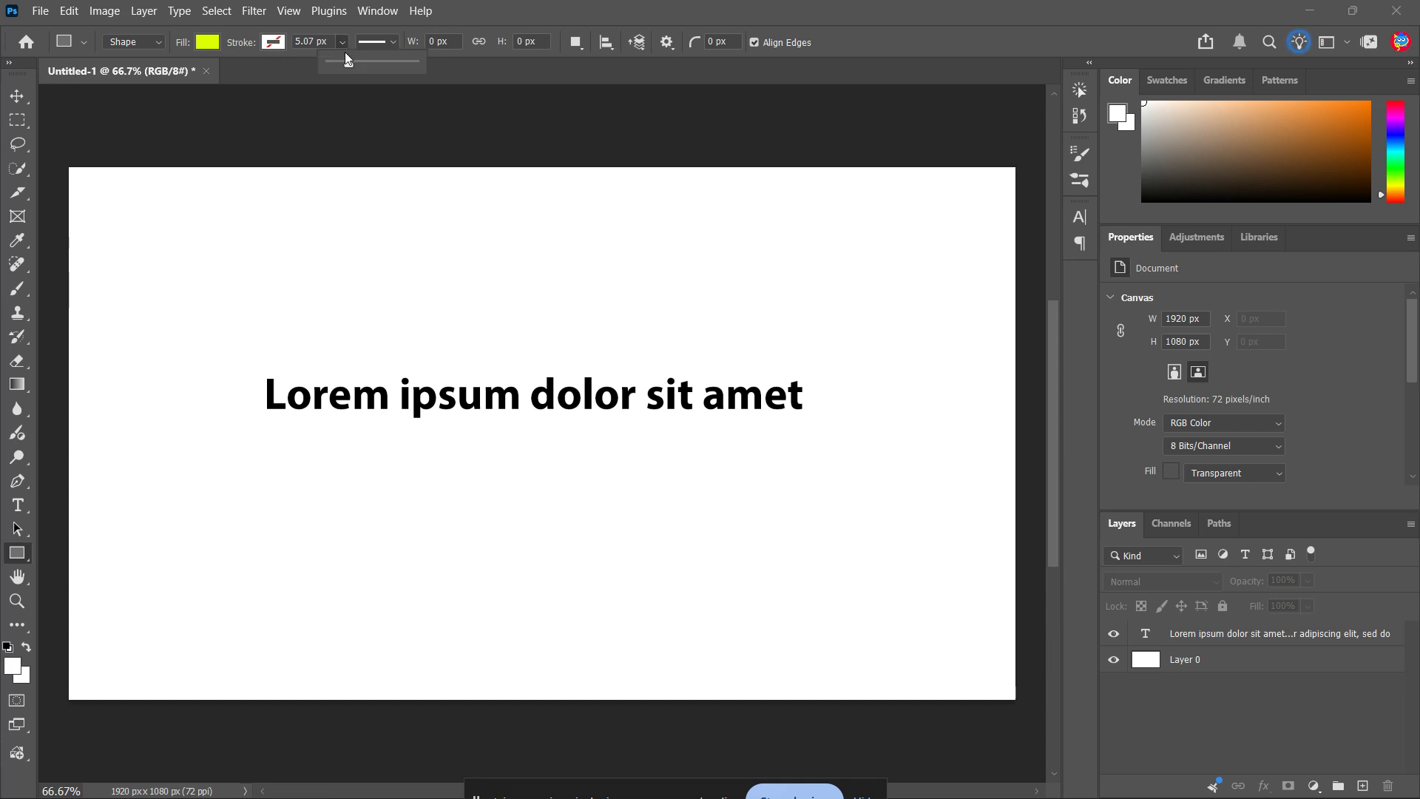
drag(346, 55, 340, 61)
click(341, 42)
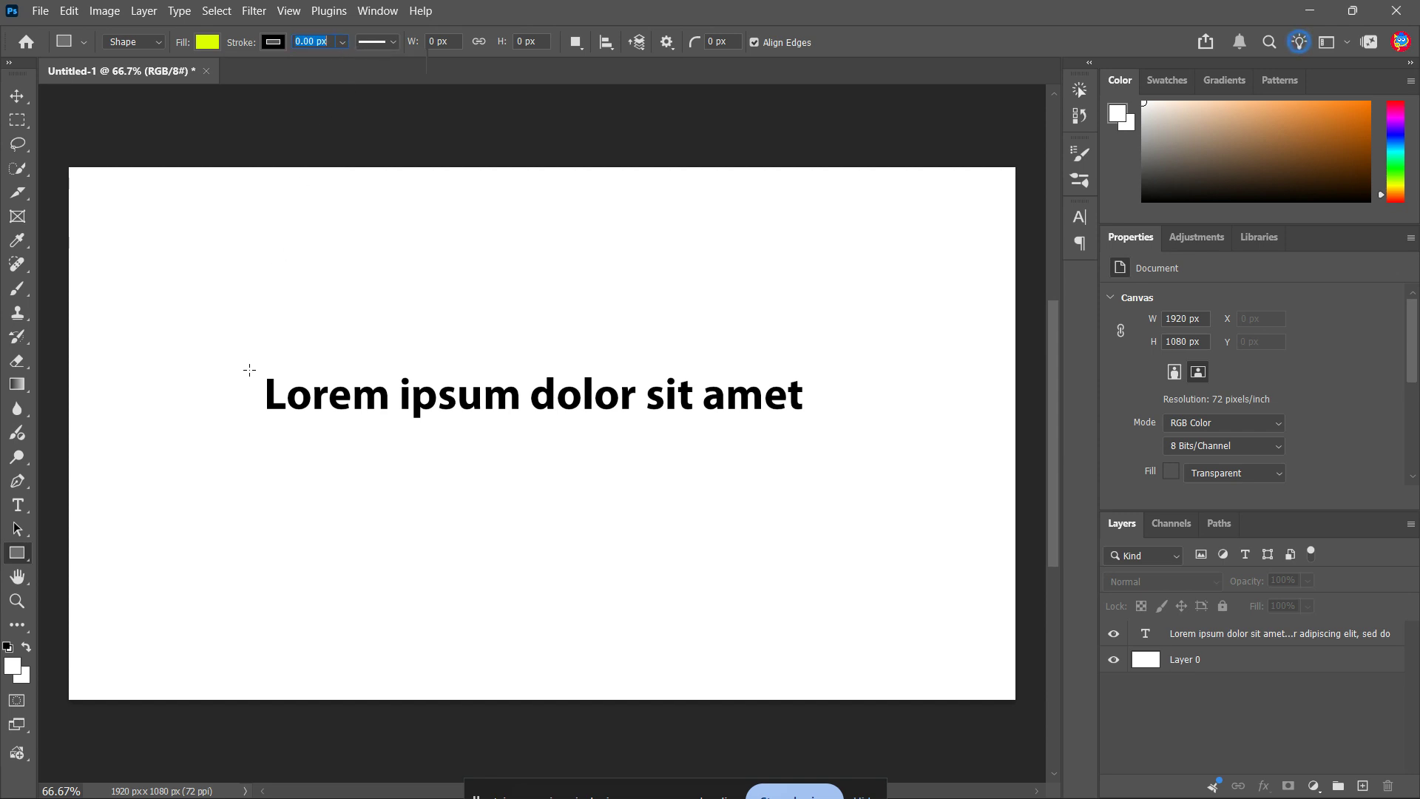
Draw a rectangle of about 1144 × 110 px covering the "Lorem ipsum dolor sit amet" text with a small margin
mouse_move(252, 369)
mouse_down()
mouse_move(385, 431)
mouse_move(815, 422)
mouse_up()
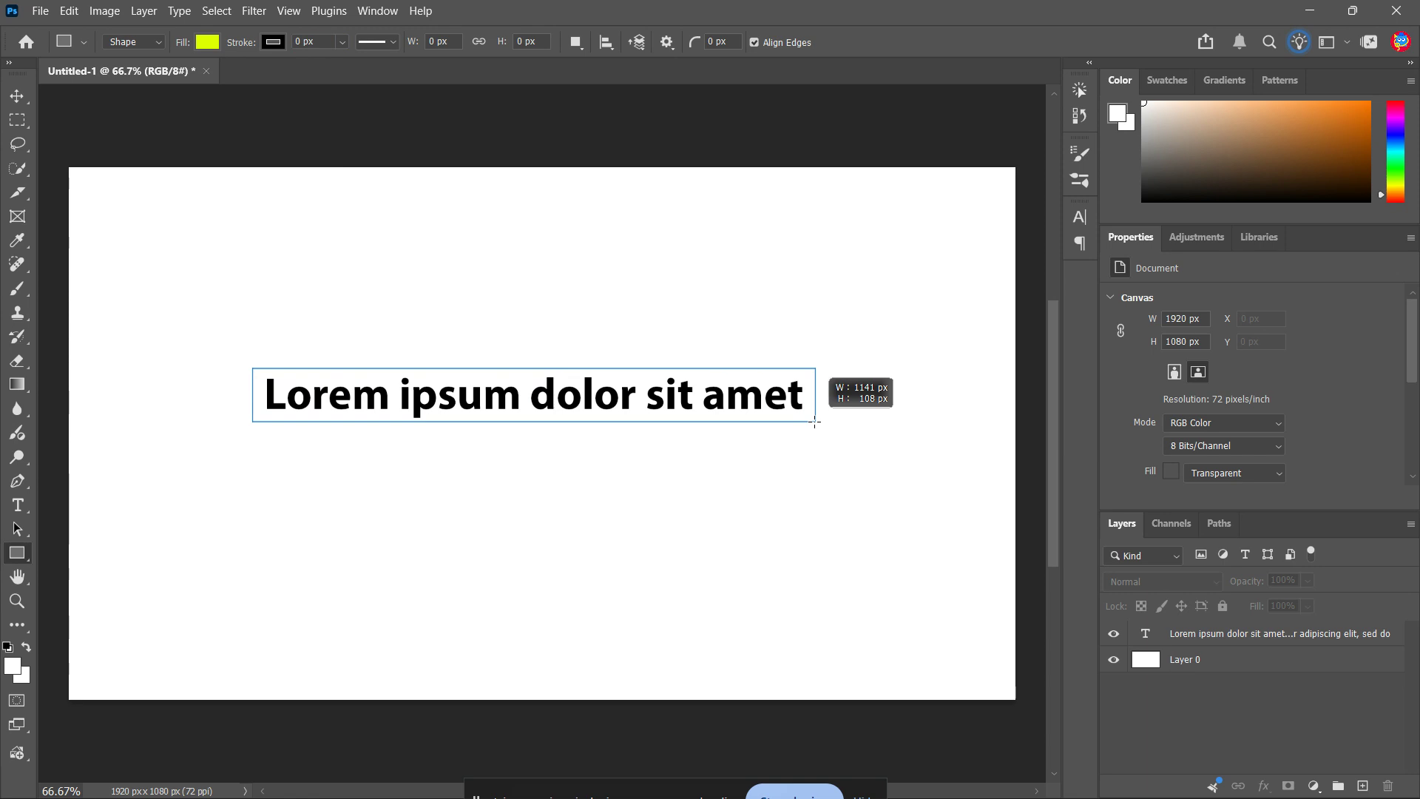
drag(815, 423, 812, 423)
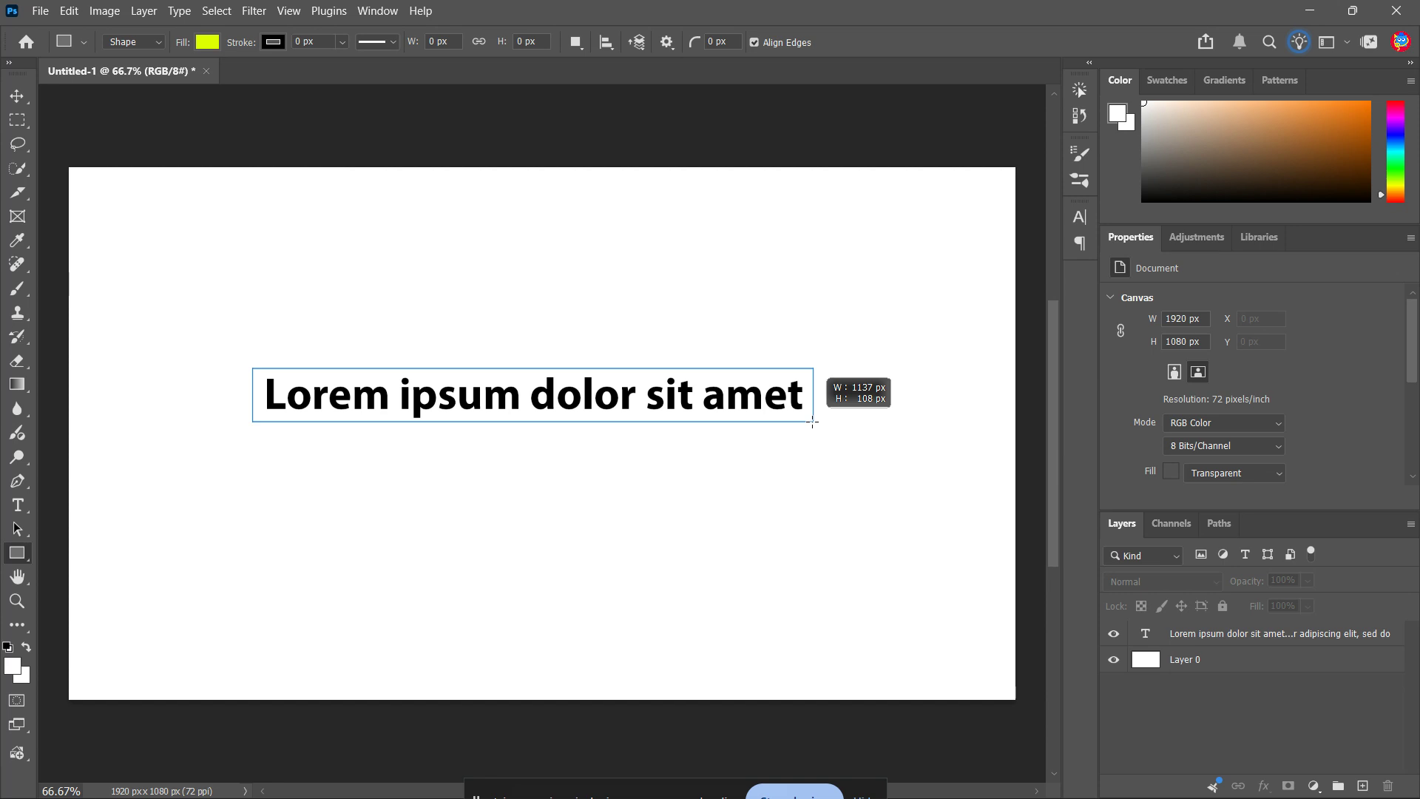
drag(812, 422, 816, 423)
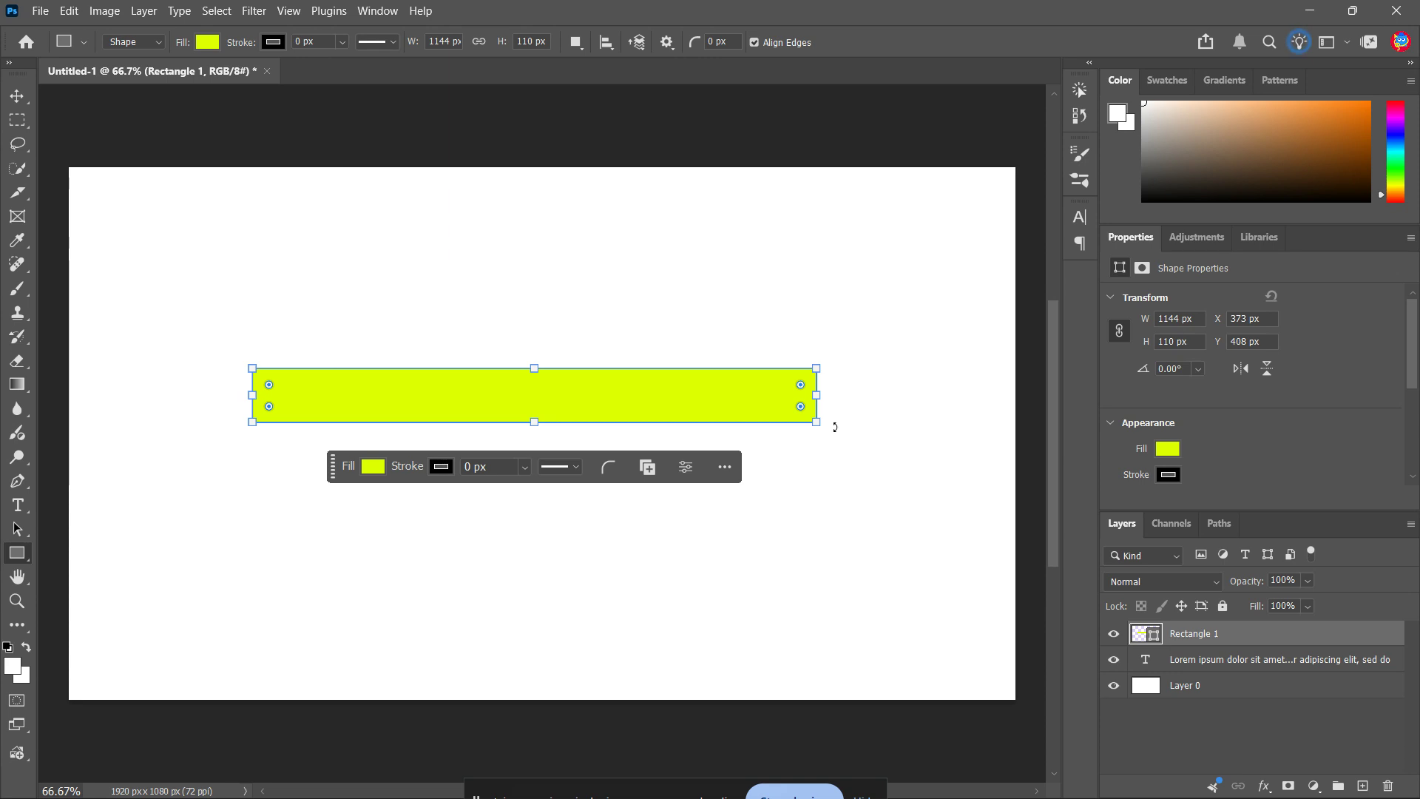
key(Return)
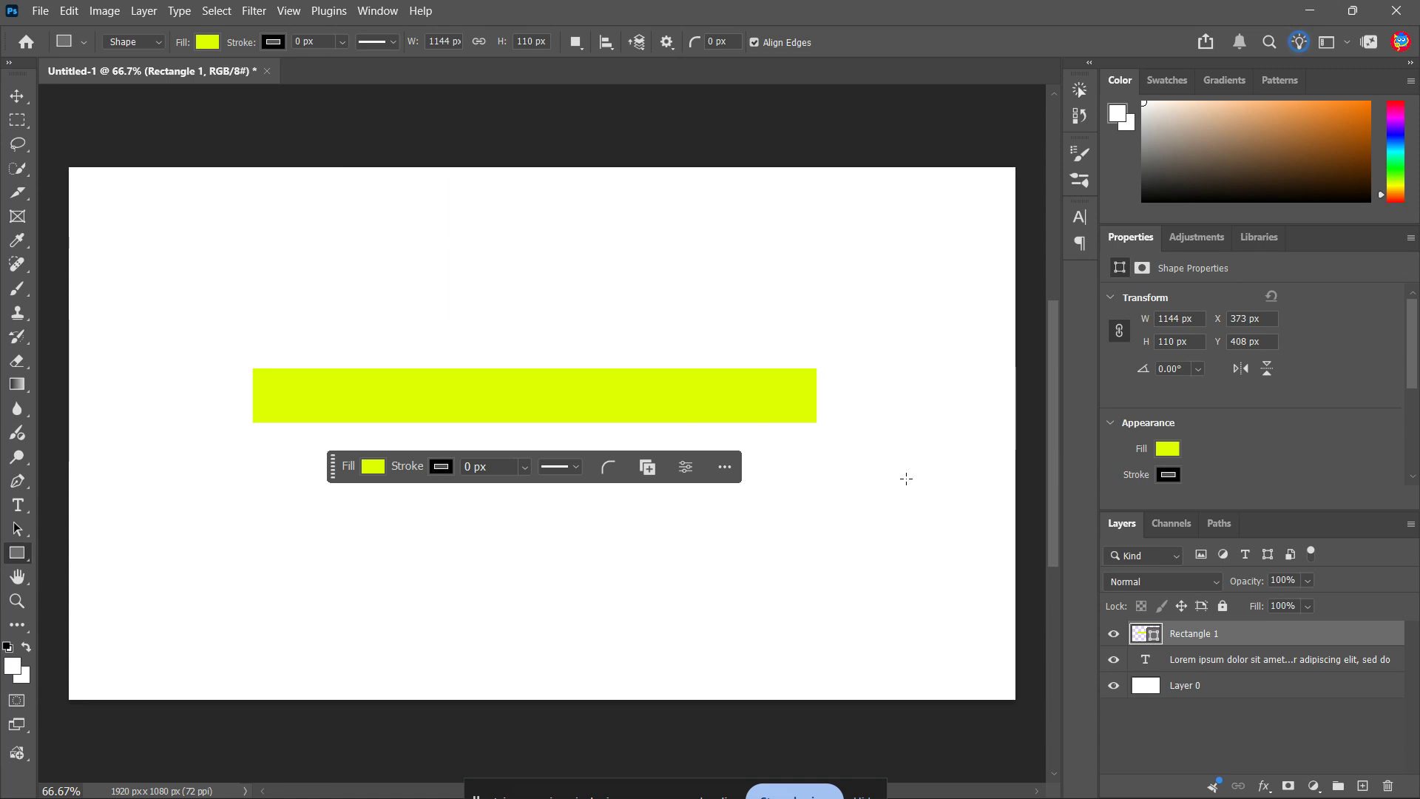
Move the rectangle layer below the text layer so it sits behind the words
key(v)
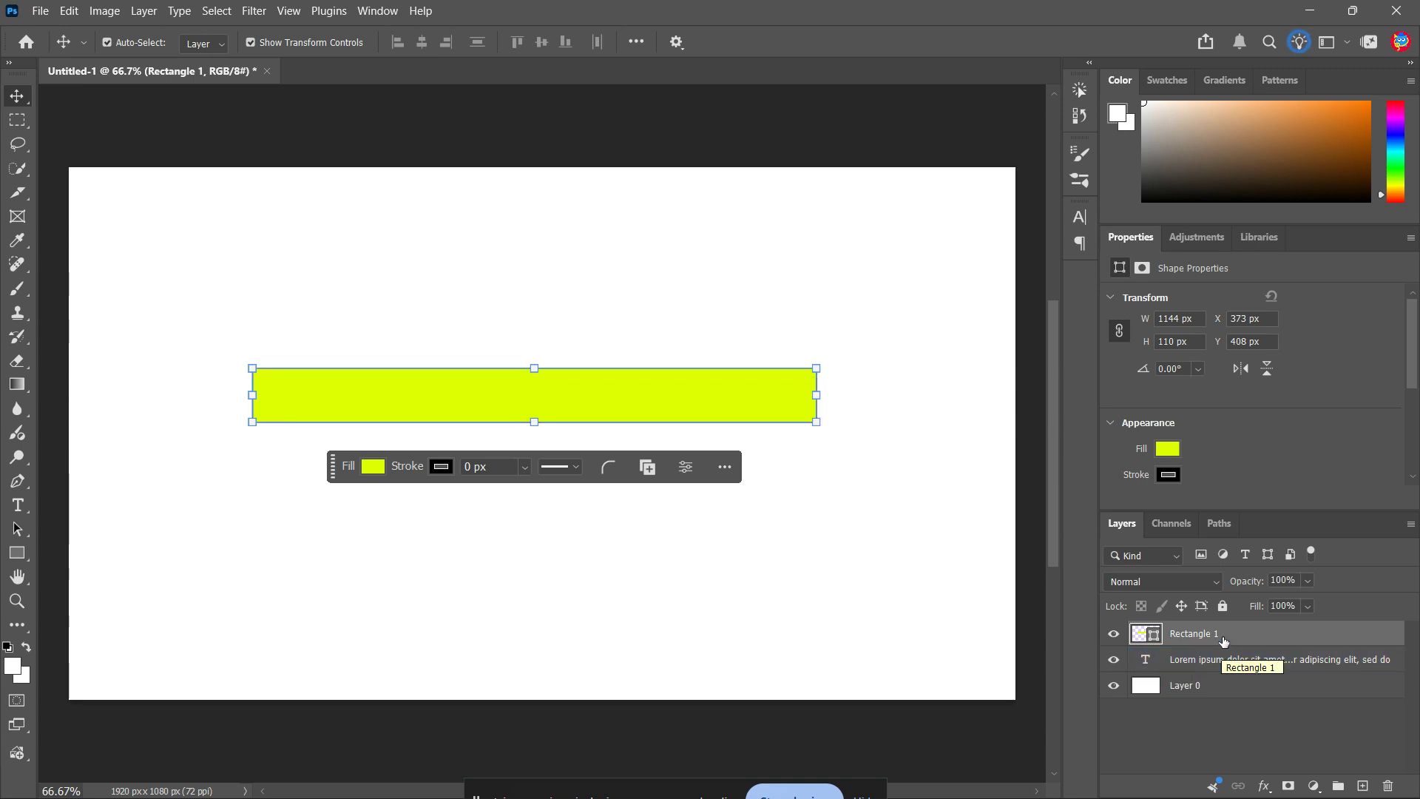
drag(1224, 639, 1226, 664)
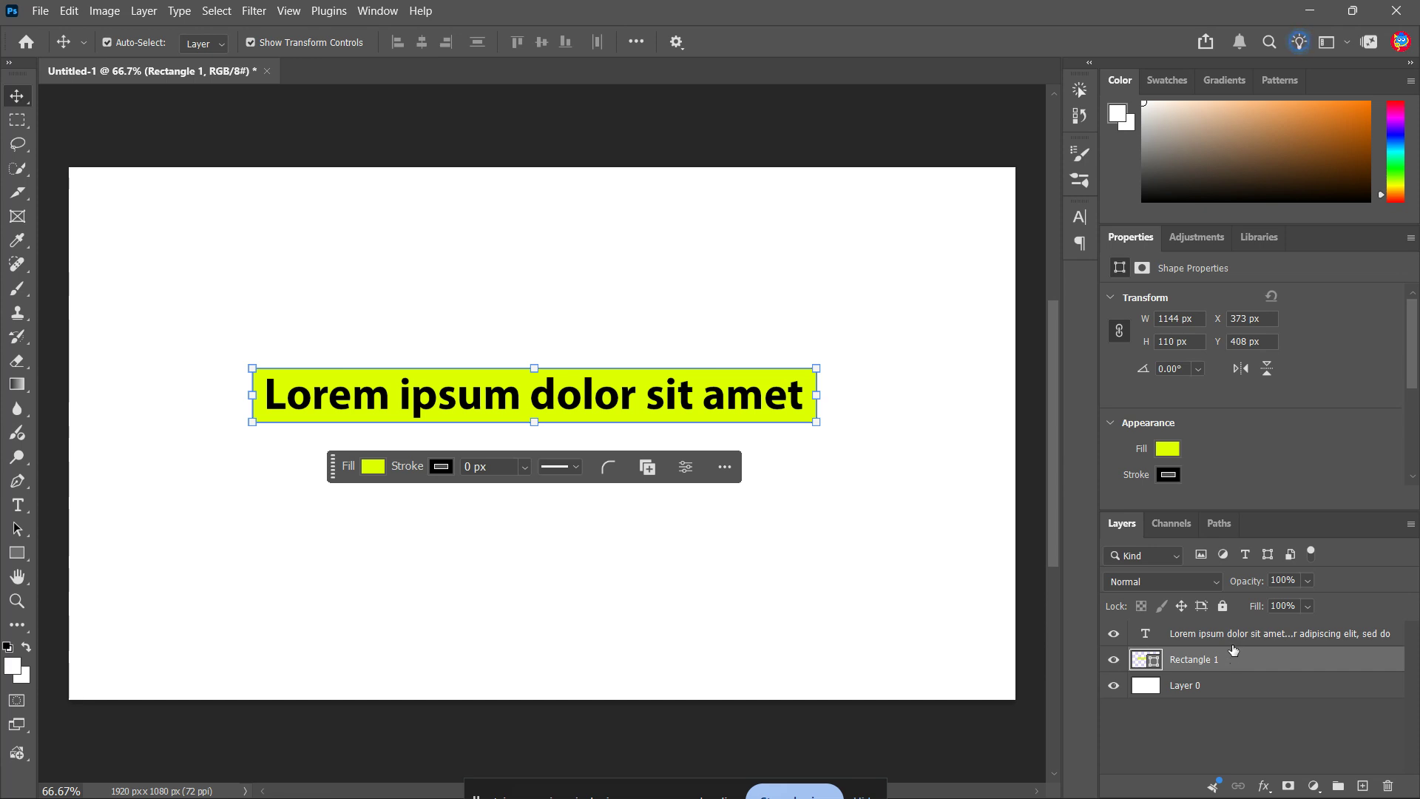
click(1193, 640)
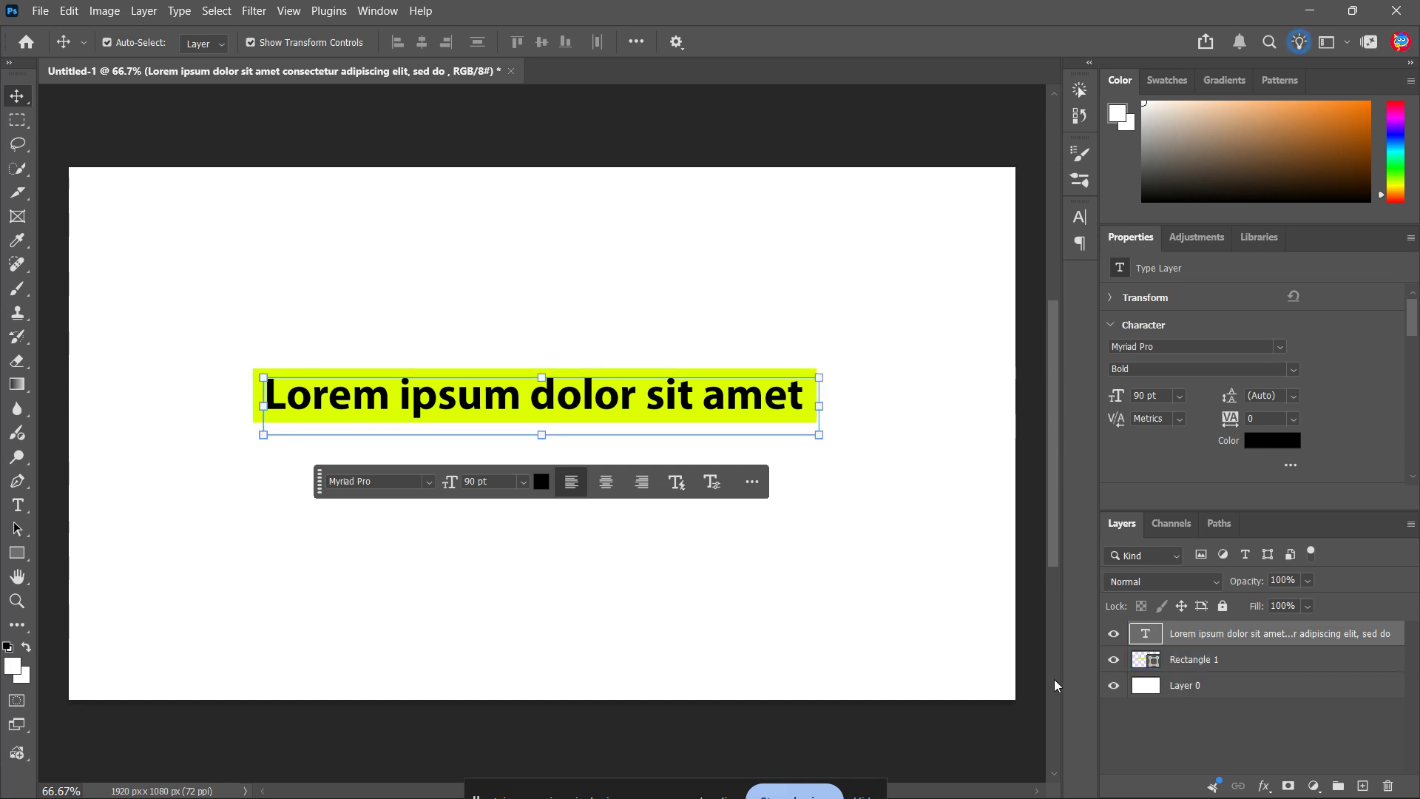
click(976, 571)
Set the blend mode of the rectangle layer to Multiply and deselect the layer
click(1184, 659)
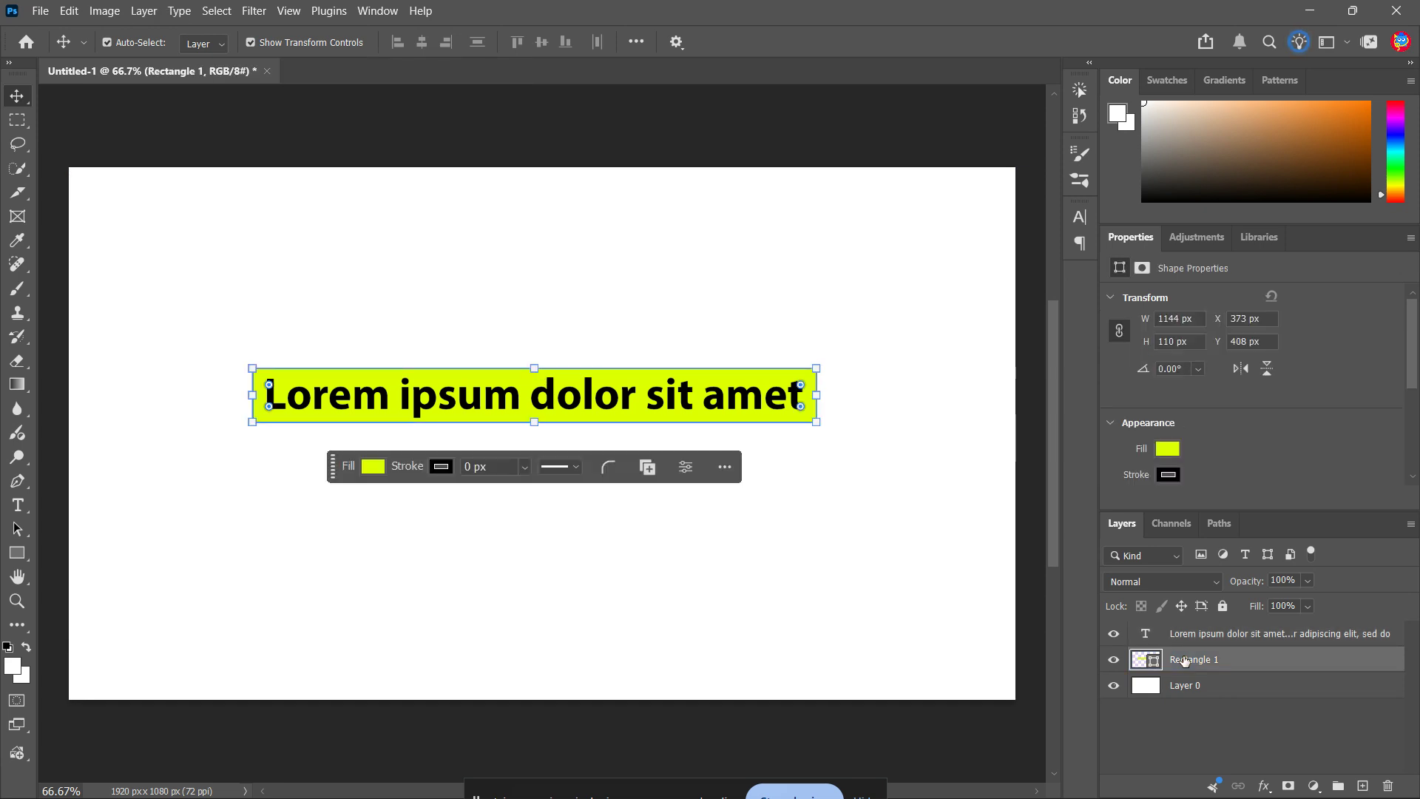
click(1212, 584)
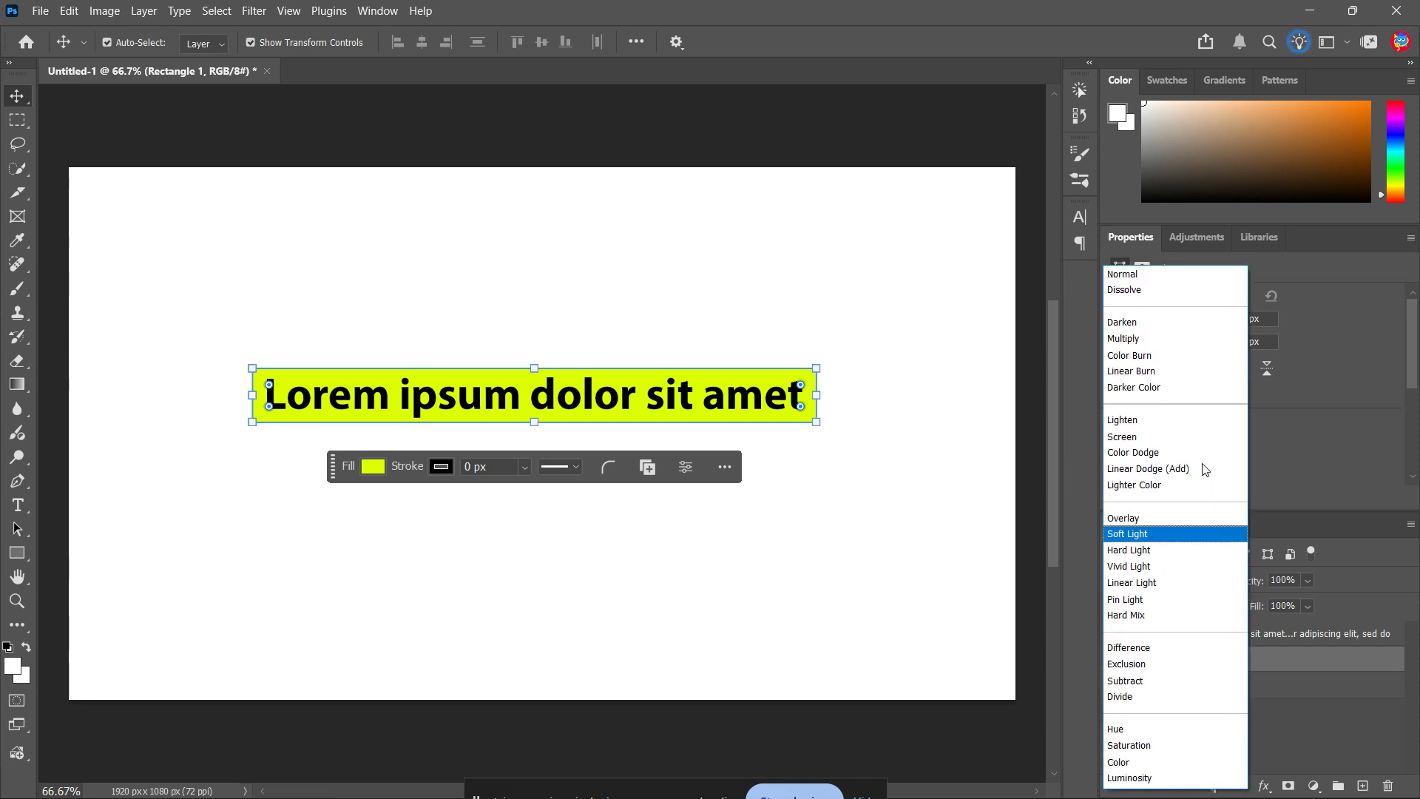
click(1165, 341)
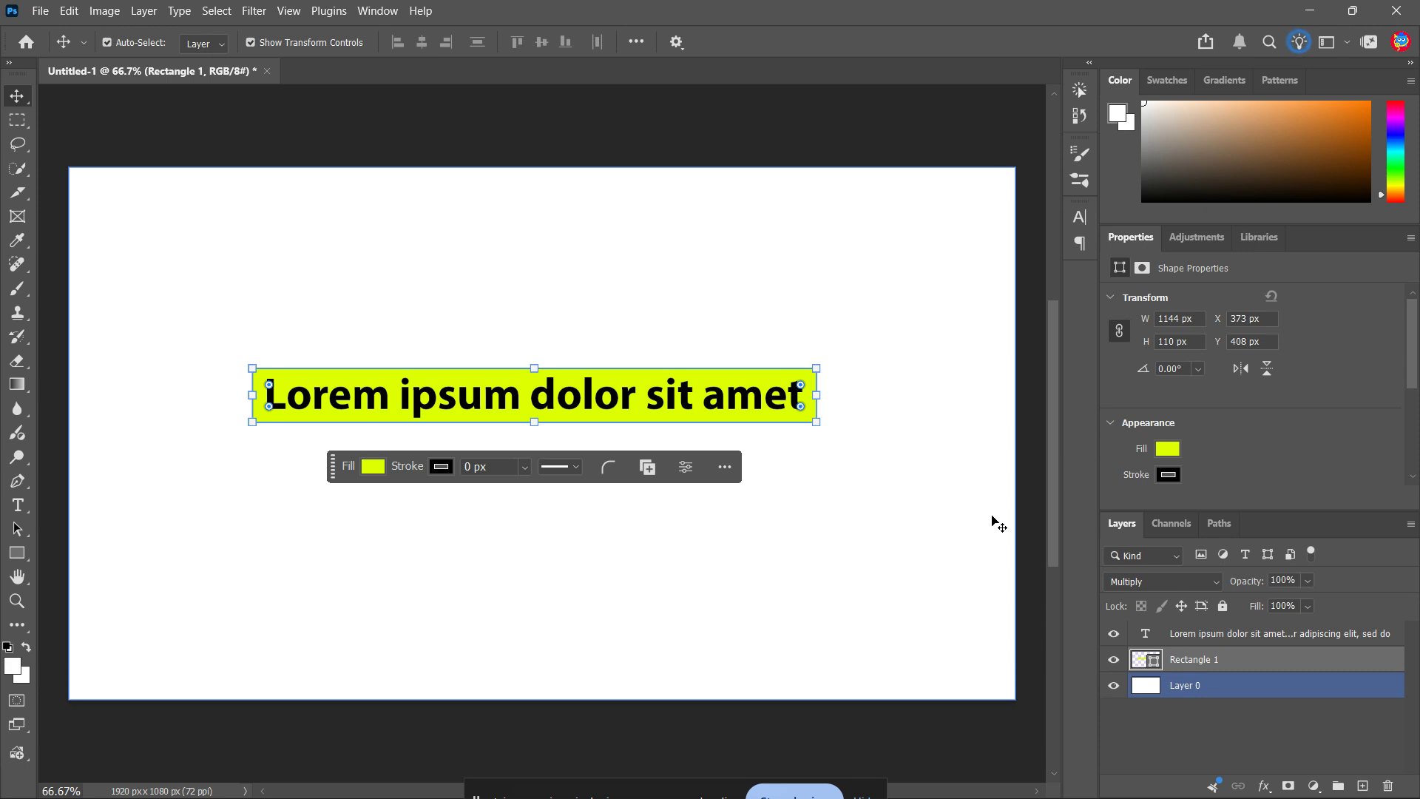
click(1172, 752)
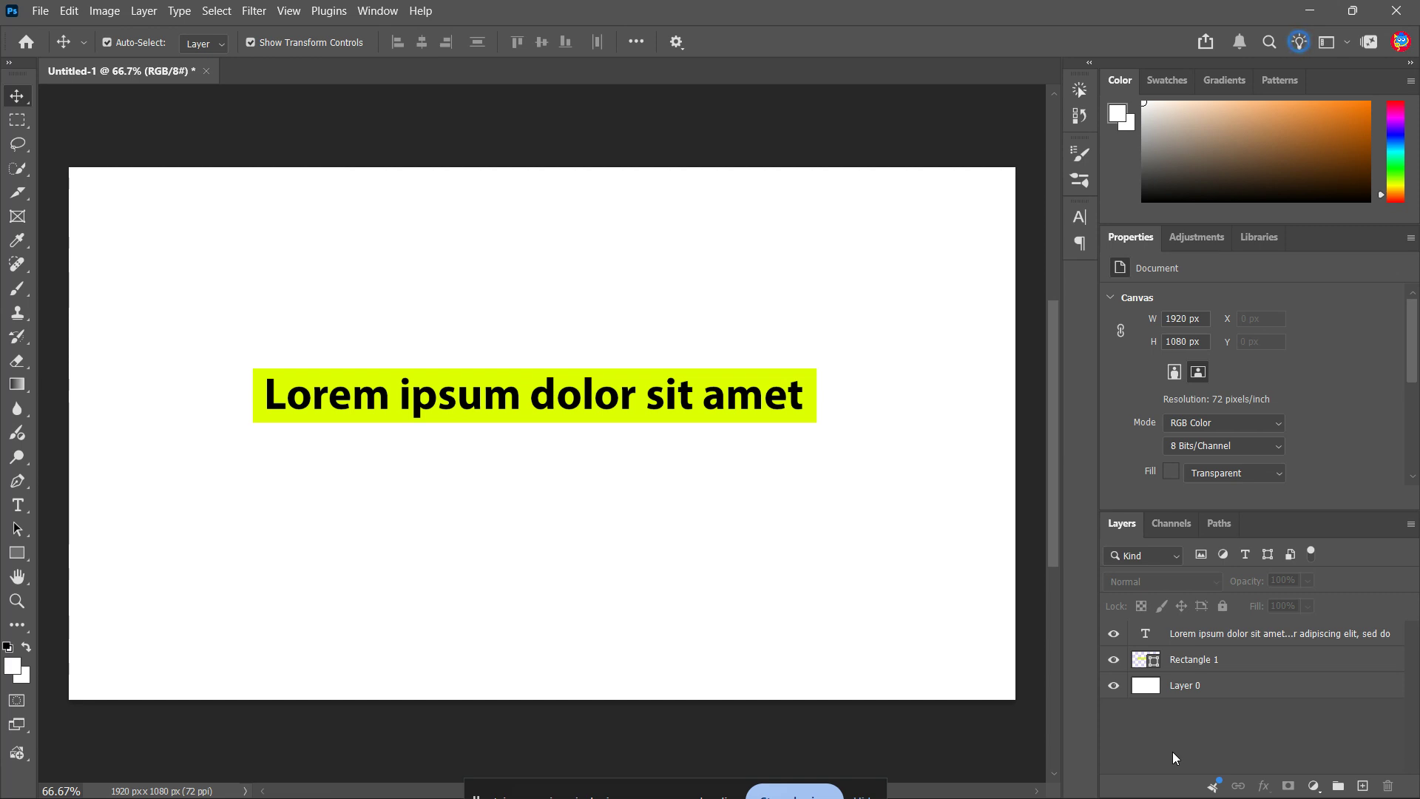
Open the opacity adjustment of the rectangle layer, leaving its value as is, and deselect the layer
click(1192, 665)
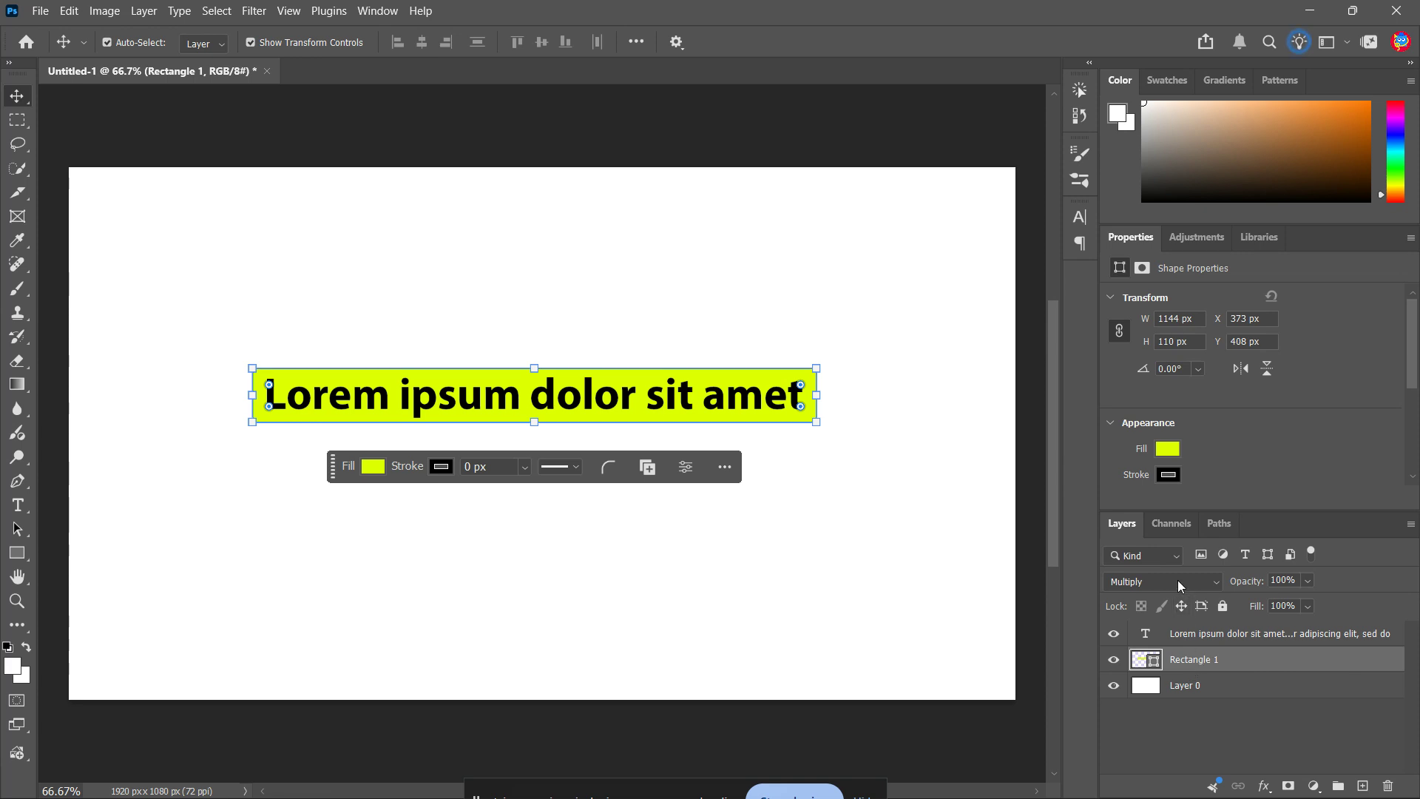
click(1307, 581)
drag(1320, 601, 1376, 632)
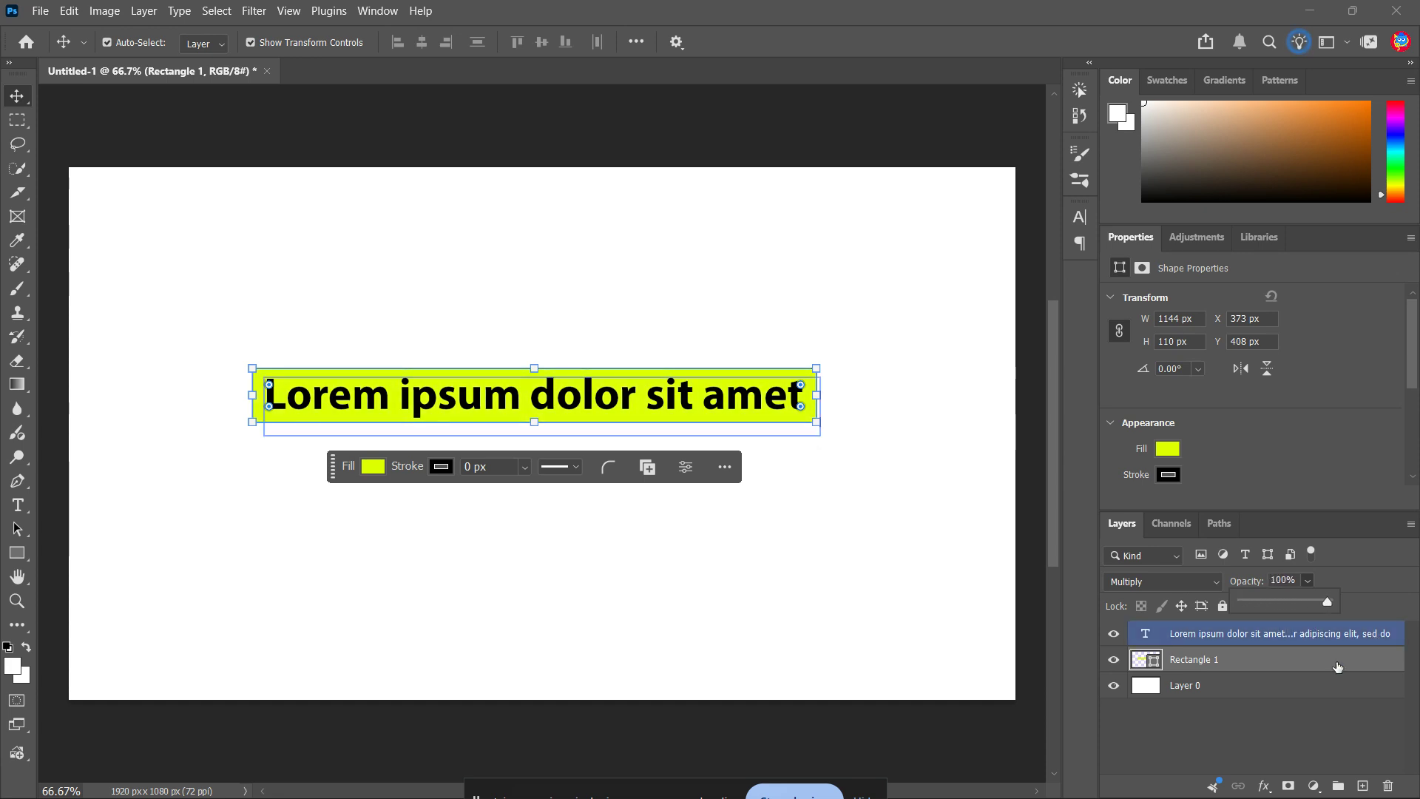
click(1271, 726)
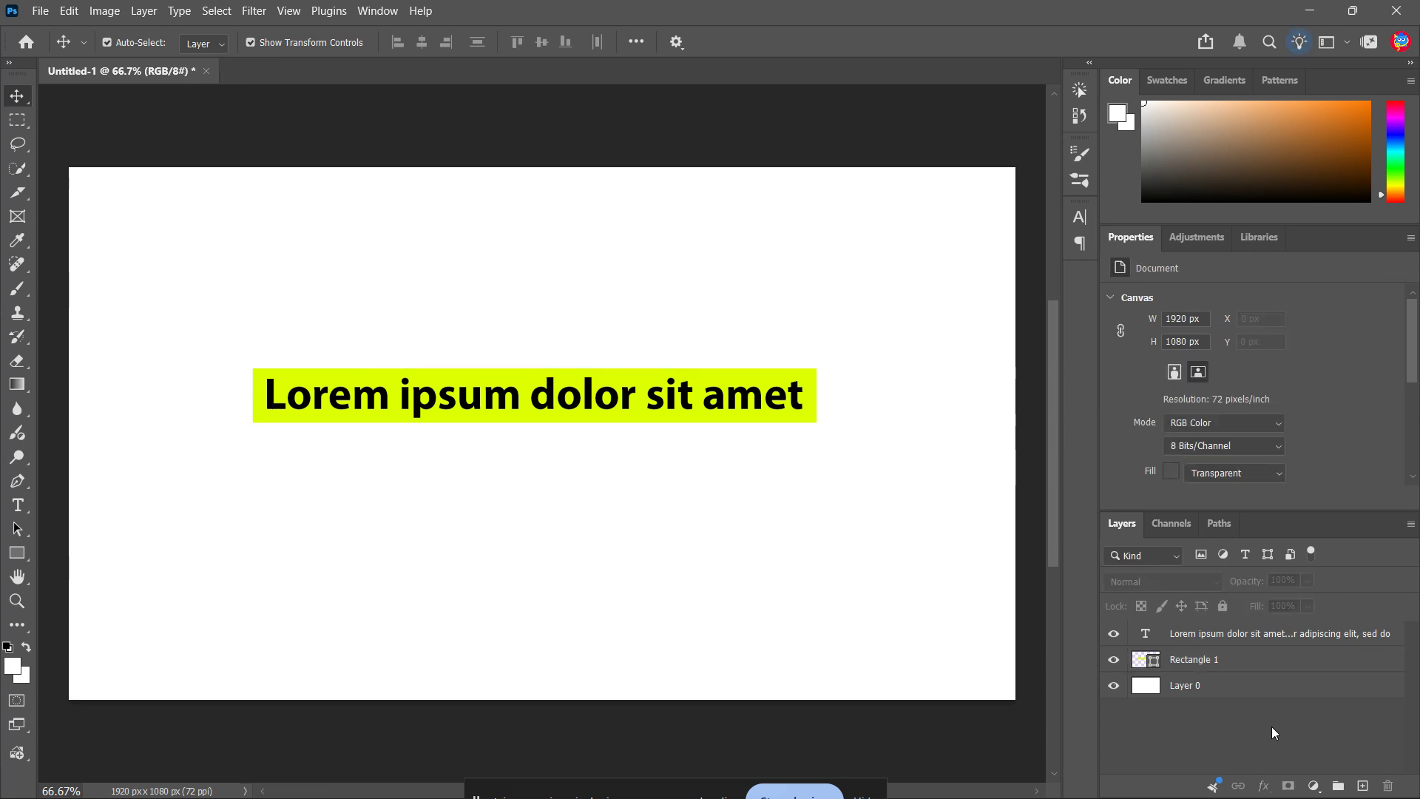
click(992, 567)
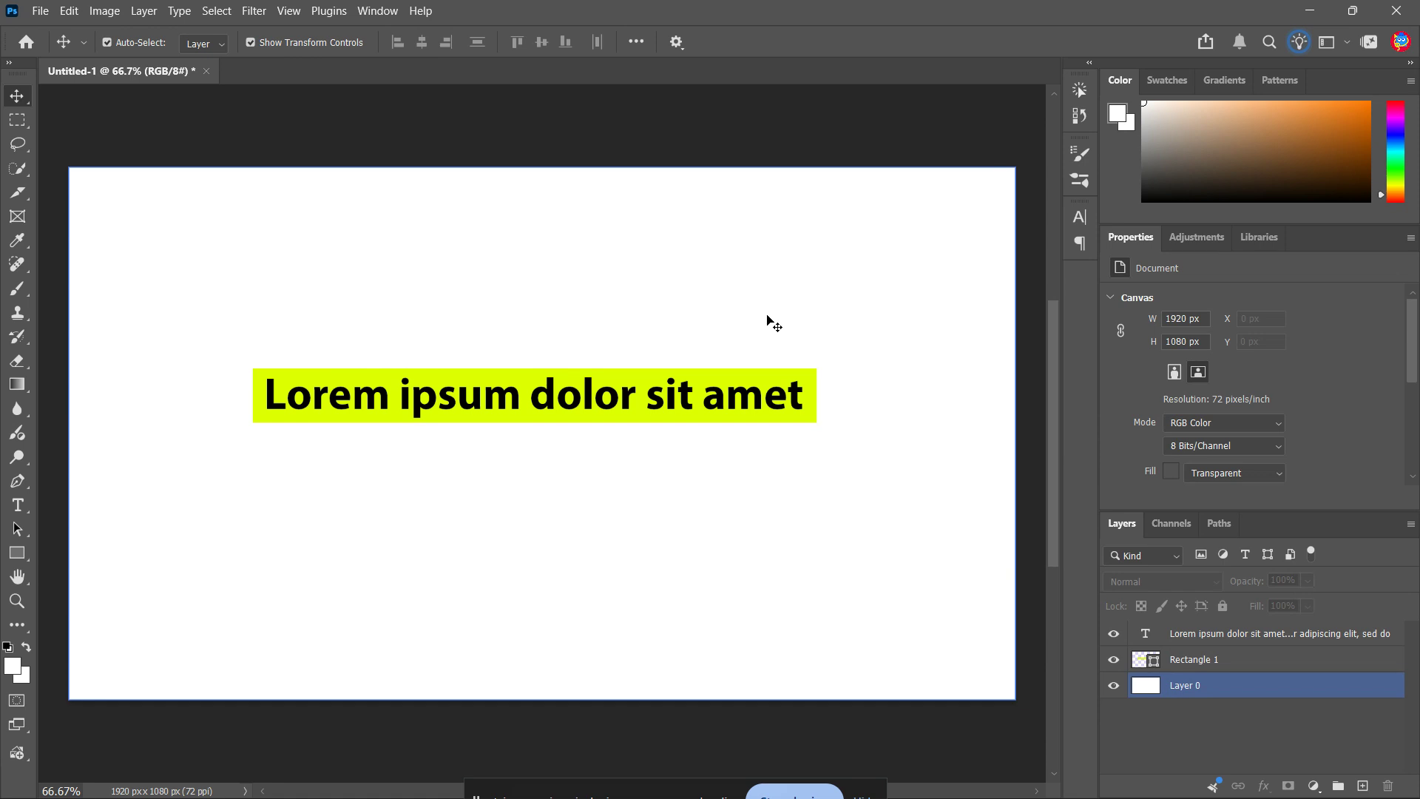
click(266, 414)
click(384, 403)
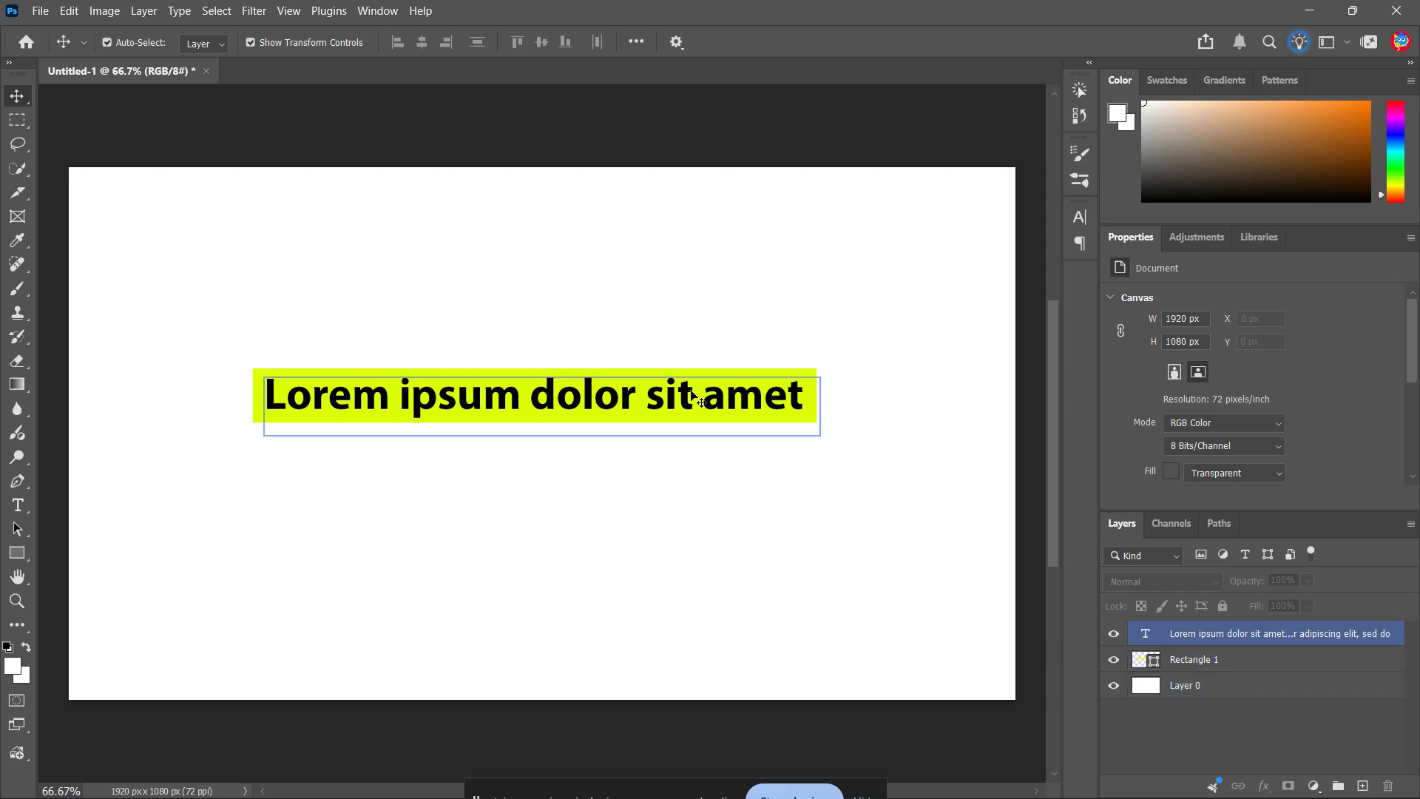
click(909, 405)
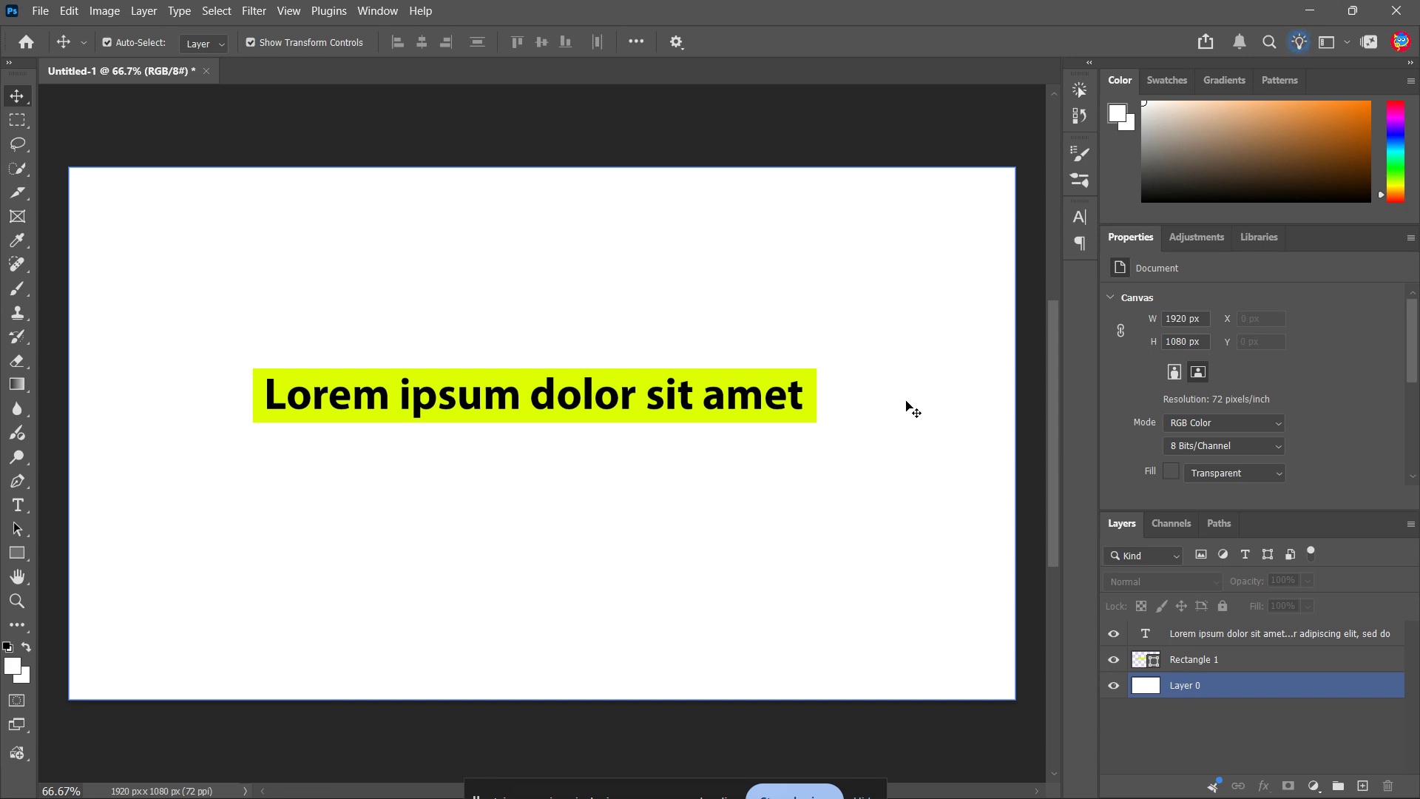
click(829, 720)
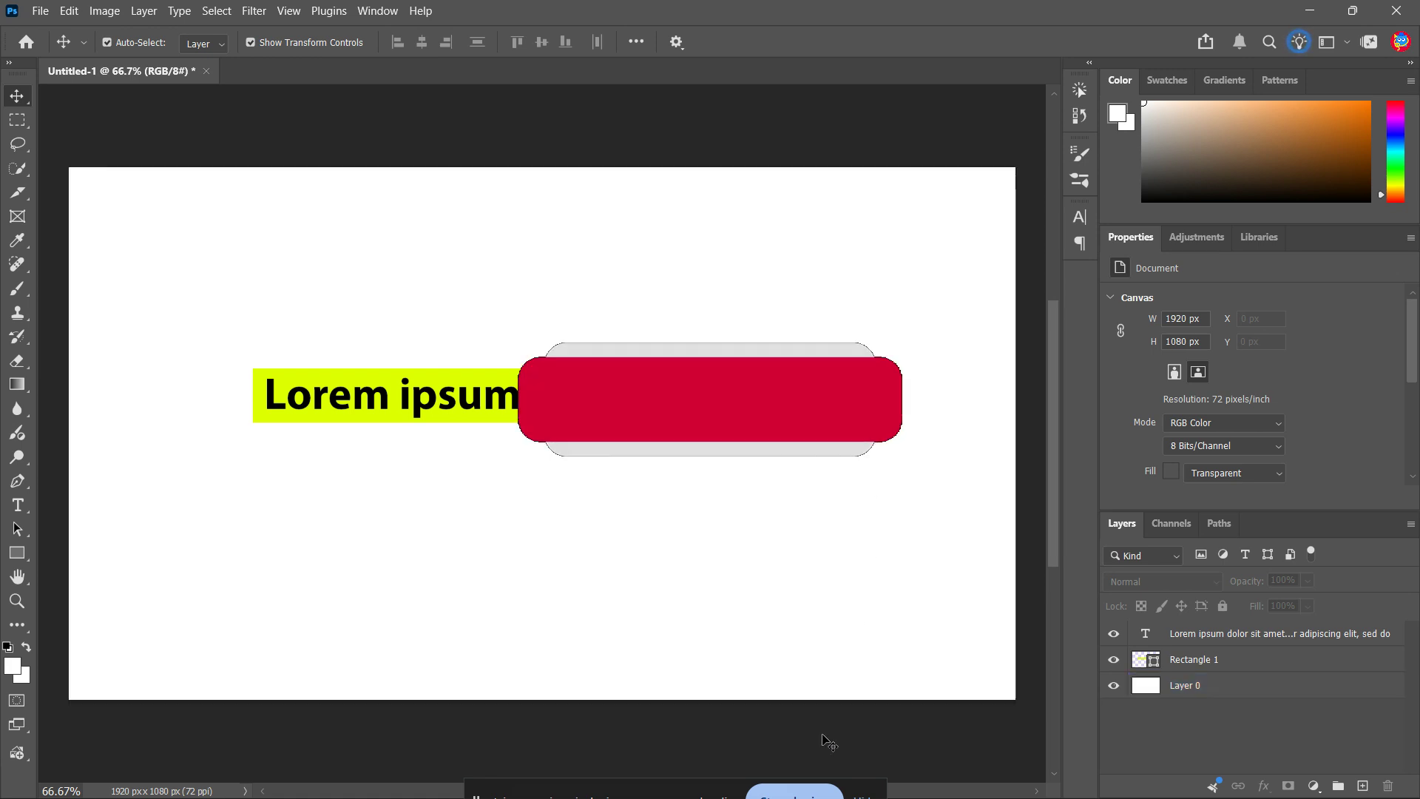